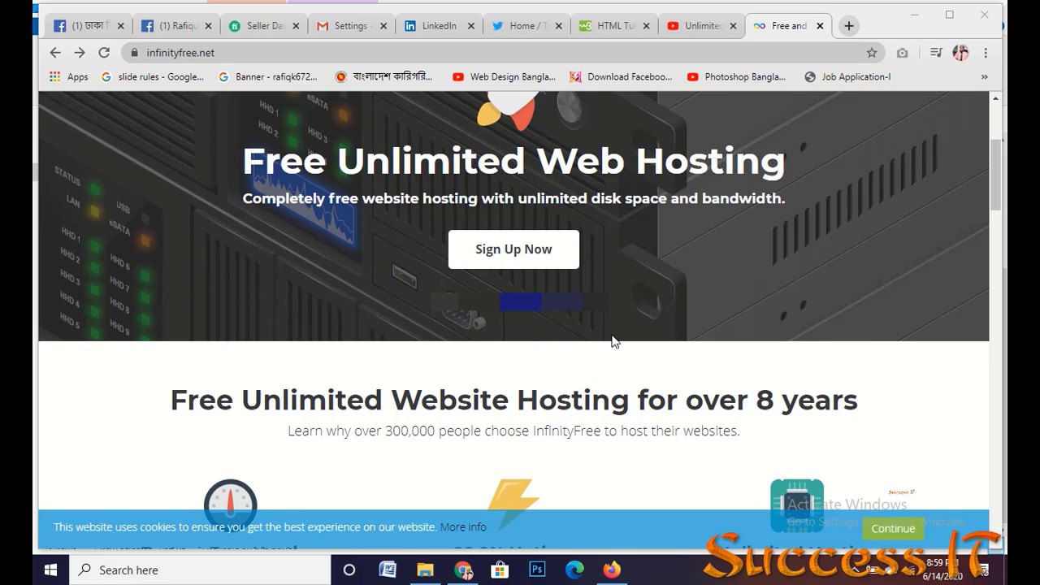
pyautogui.scroll(2, 613, 341)
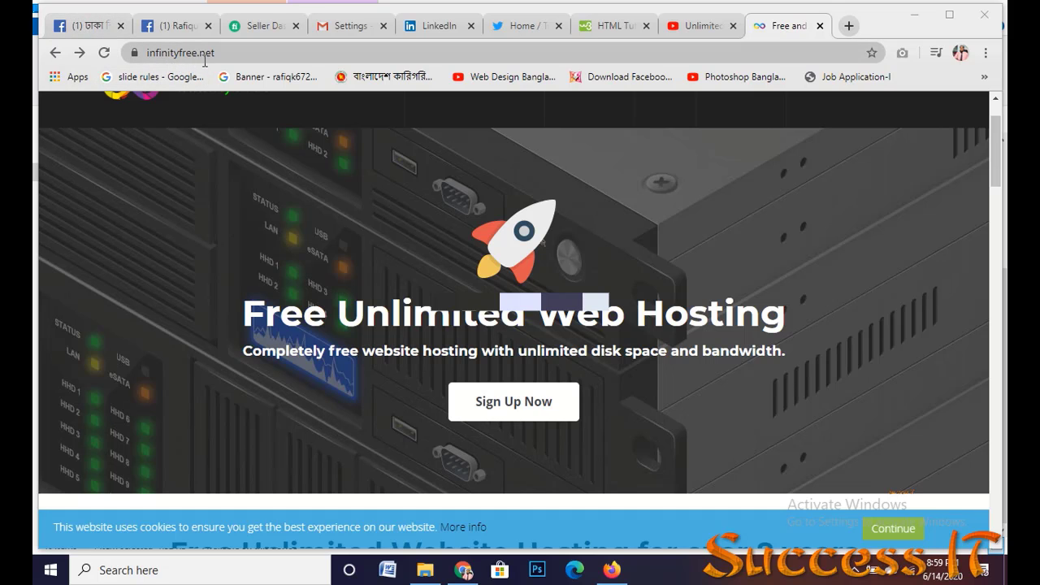
pyautogui.scroll(-2, 504, 288)
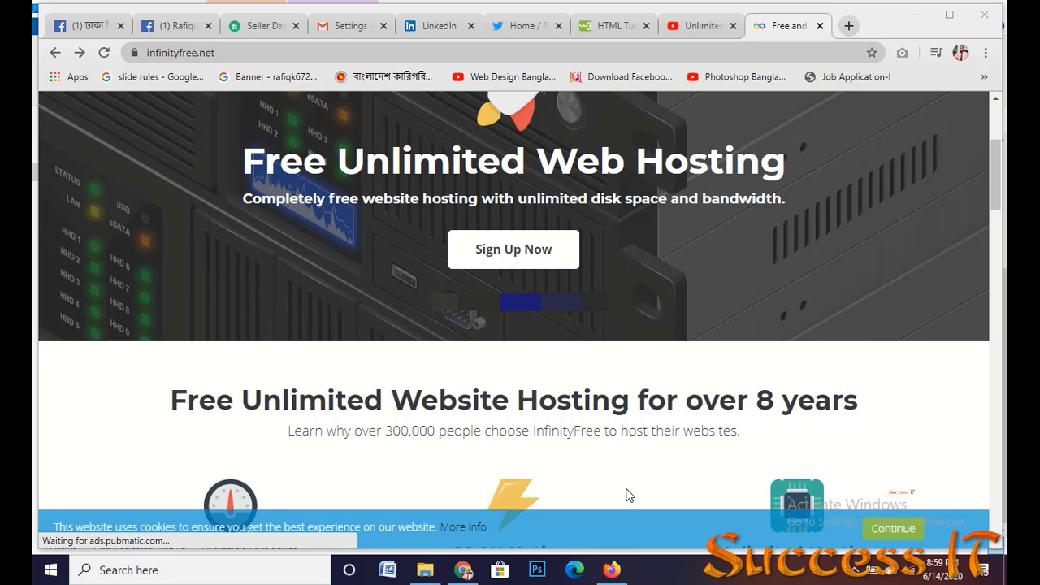
pyautogui.scroll(2, 602, 390)
pyautogui.scroll(1, 638, 332)
pyautogui.scroll(-2, 671, 301)
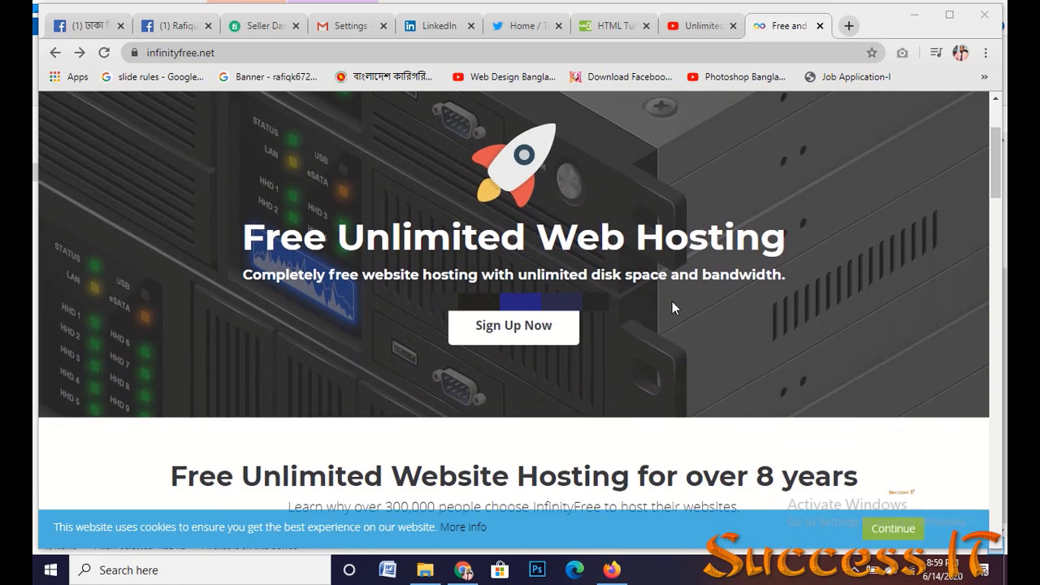
pyautogui.scroll(2, 672, 302)
pyautogui.scroll(-2, 463, 276)
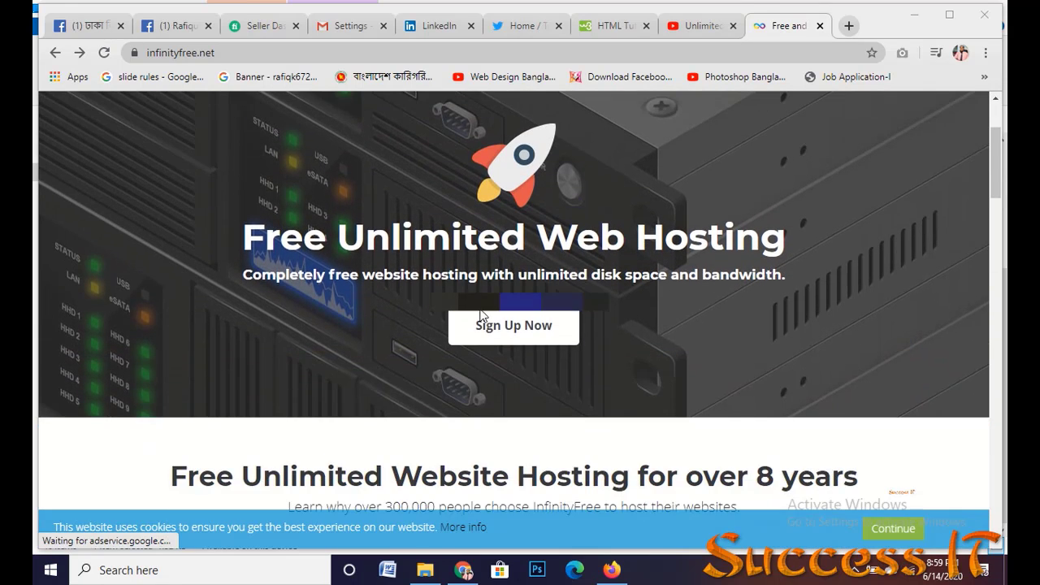
# Open the free sign-up form and enter the account email address and a password.
pyautogui.click(517, 332)
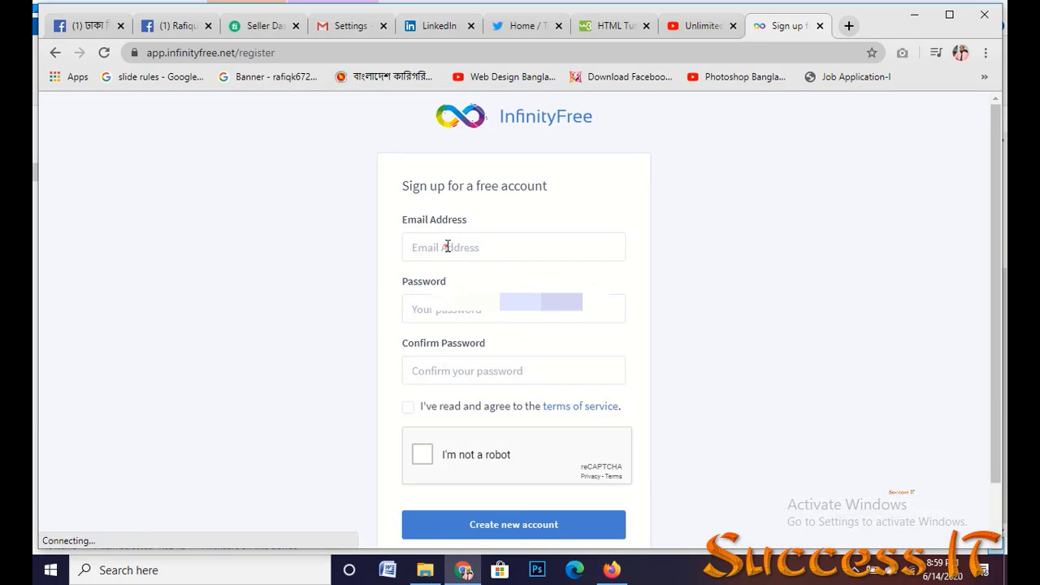
pyautogui.click(447, 246)
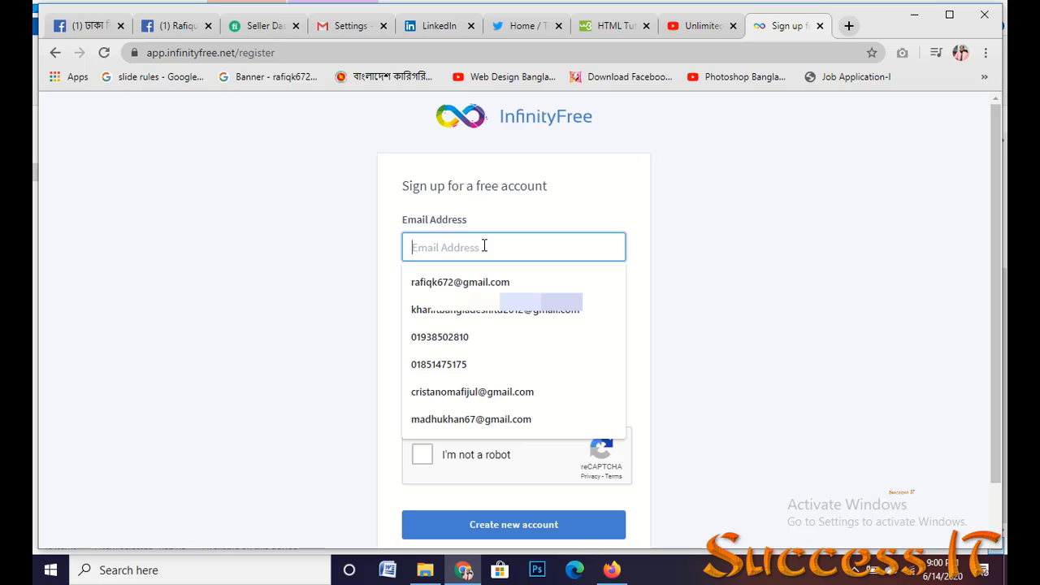
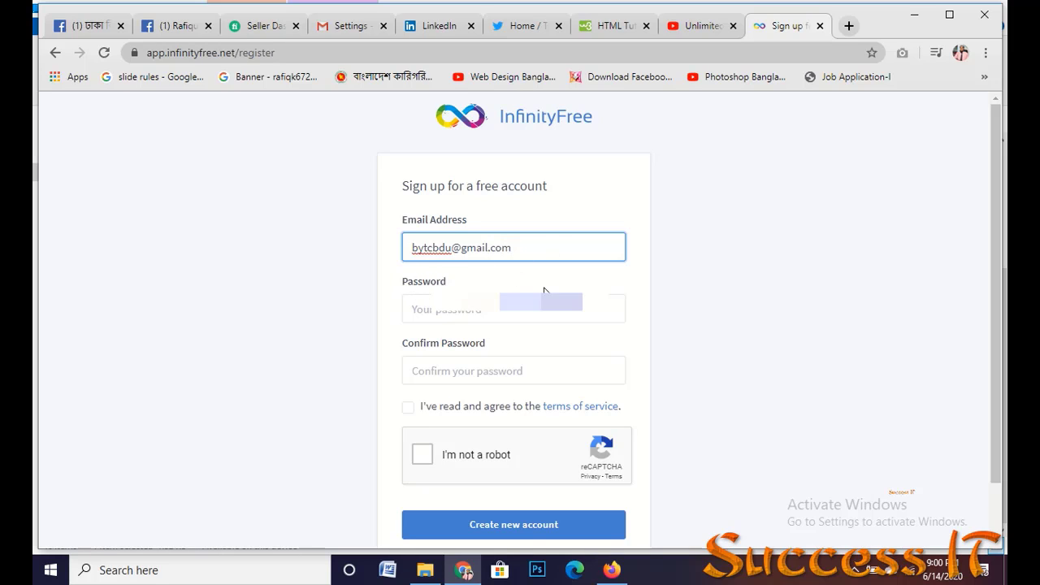
pyautogui.click(489, 320)
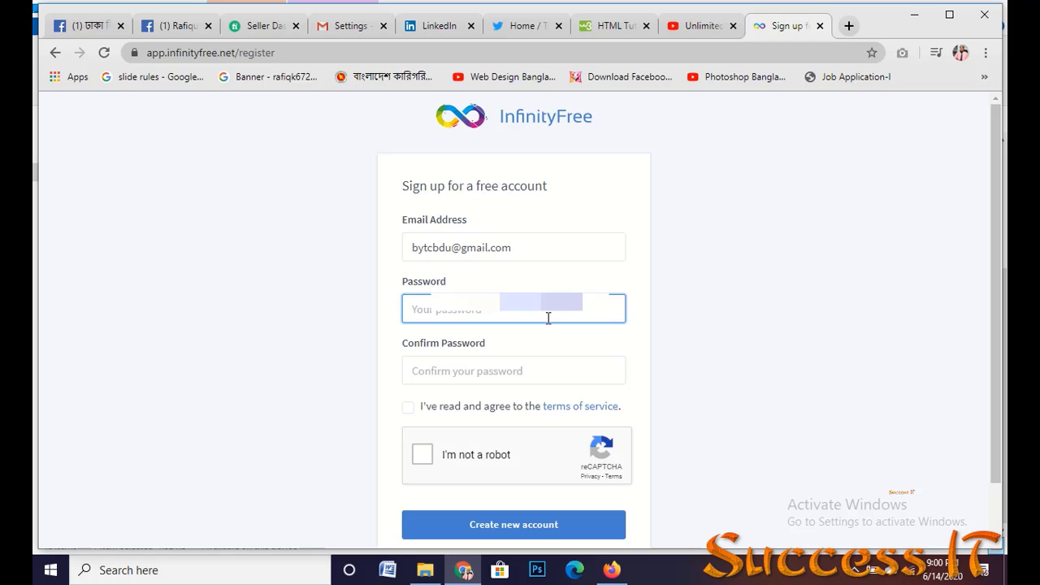
# Copy the password into the Confirm Password field.
pyautogui.hotkey('shift', 'Left')
pyautogui.hotkey('shift', 'Left')
pyautogui.hotkey('shift', 'Left')
pyautogui.hotkey('shift', 'Left')
pyautogui.hotkey('shift', 'Left')
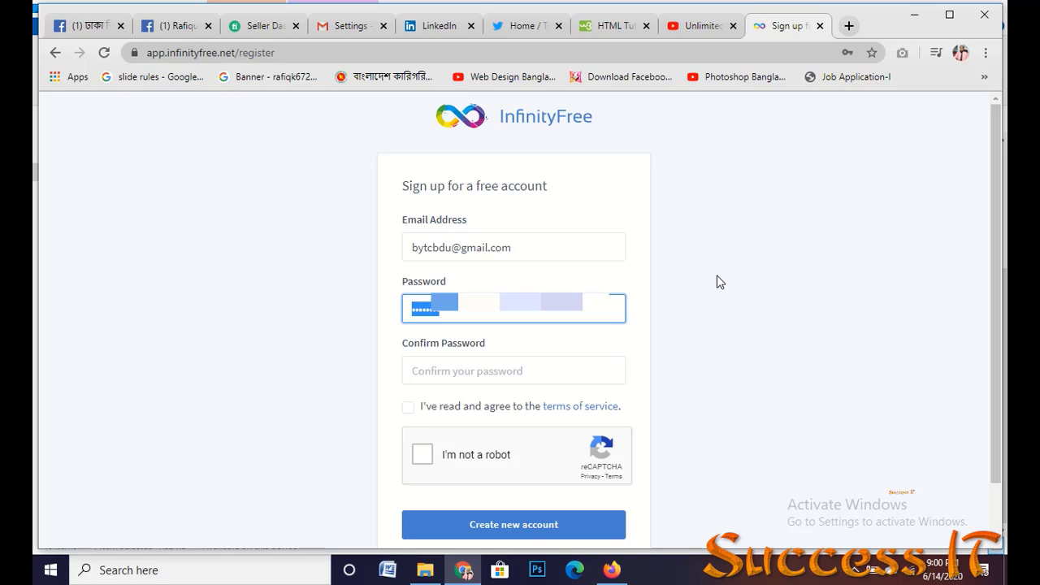
pyautogui.click(507, 366)
pyautogui.hotkey('ctrl', 'v')
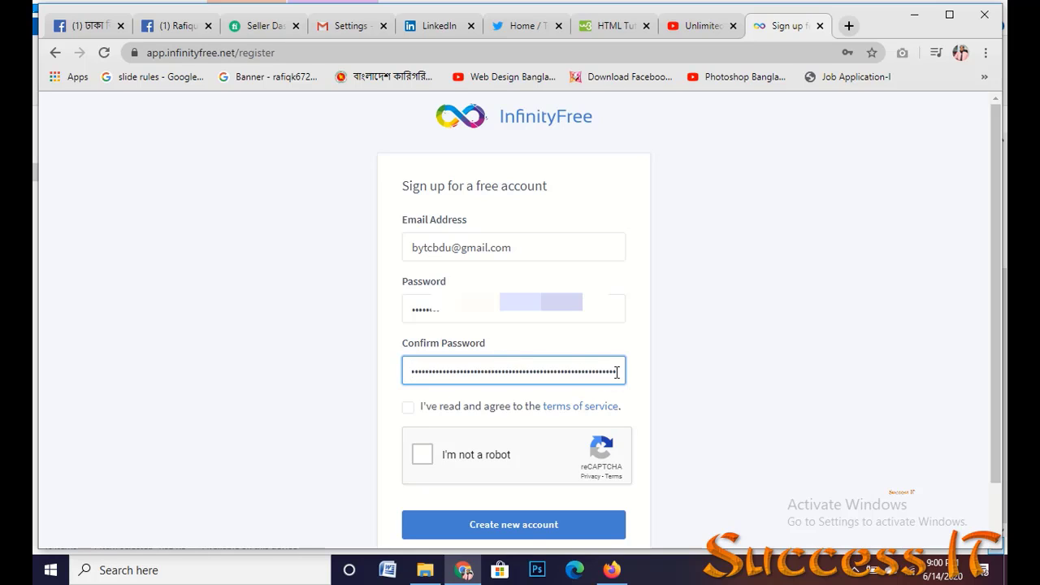
pyautogui.moveTo(616, 372); pyautogui.dragTo(386, 368)
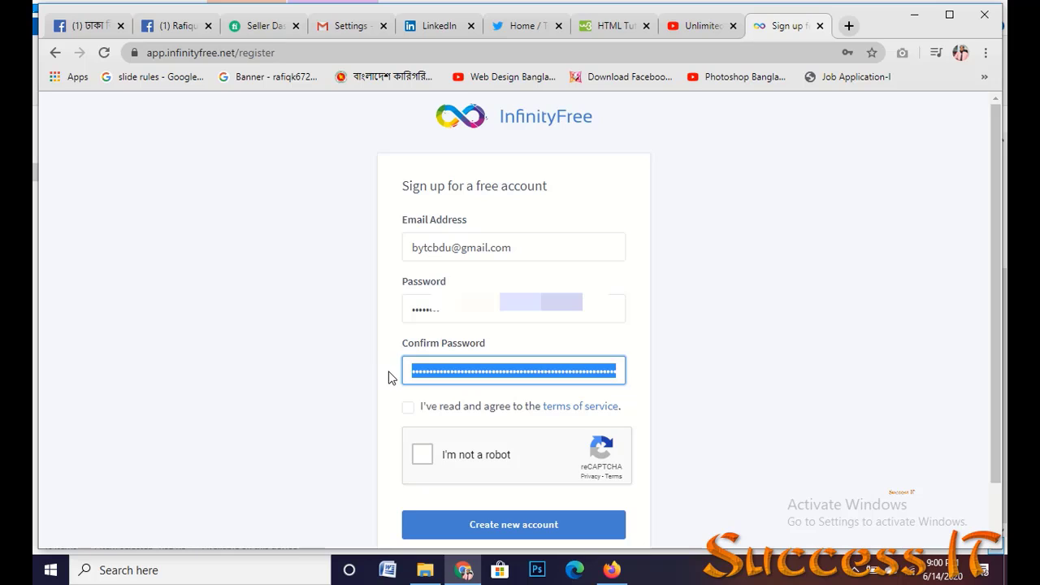
pyautogui.press('BackSpace')
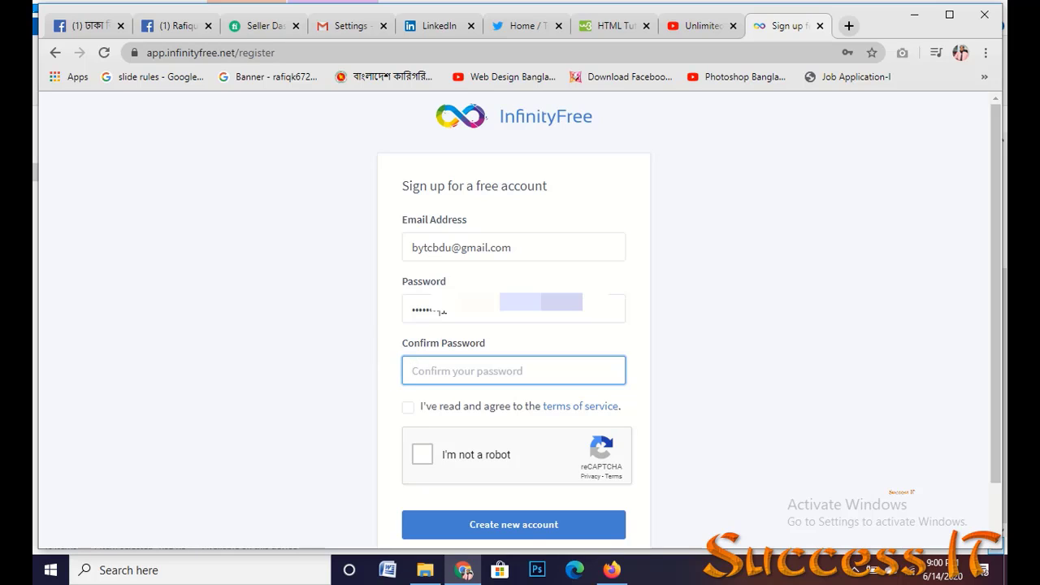
pyautogui.moveTo(440, 312); pyautogui.dragTo(360, 319)
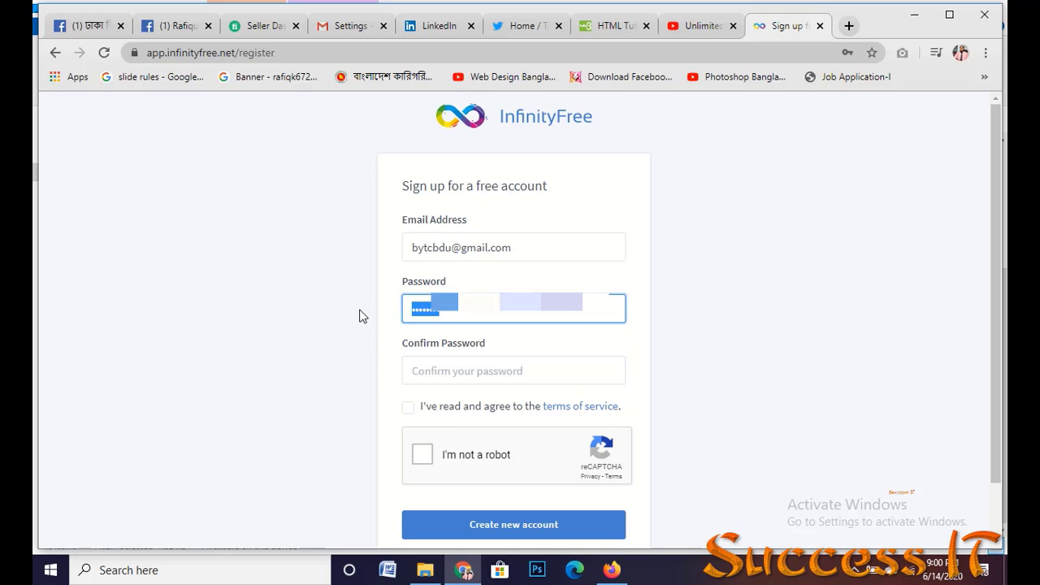
pyautogui.click(459, 365)
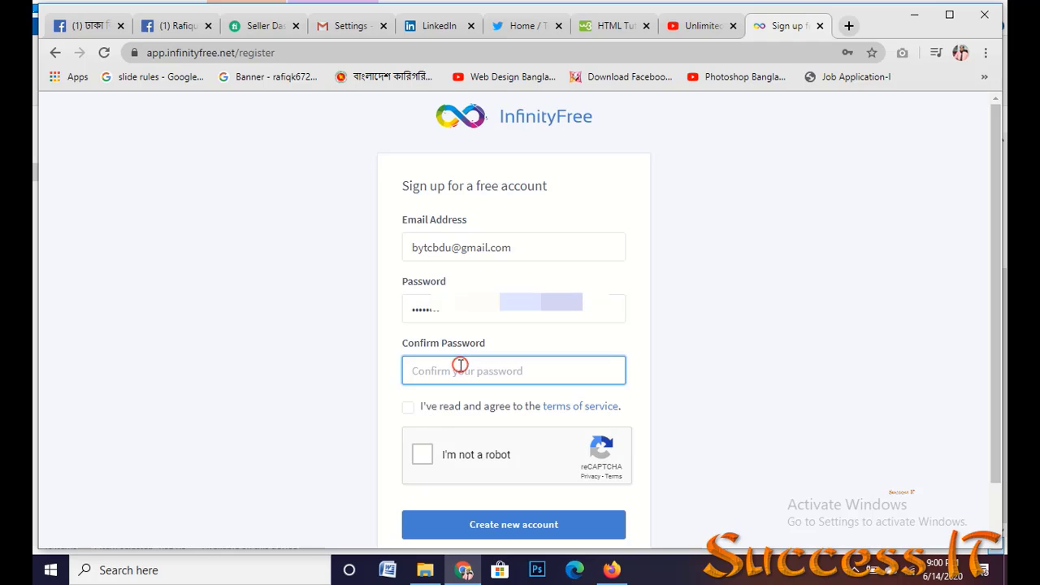
pyautogui.hotkey('ctrl', 'v')
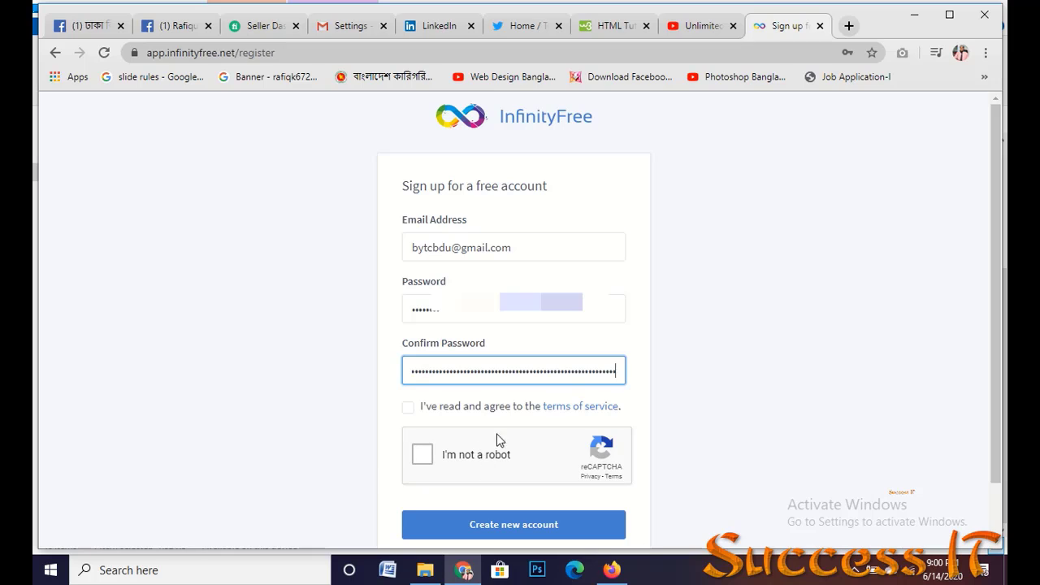
# Tick the reCAPTCHA box and submit the sign-up form, which rejects the mismatched passwords.
pyautogui.scroll(-1, 545, 442)
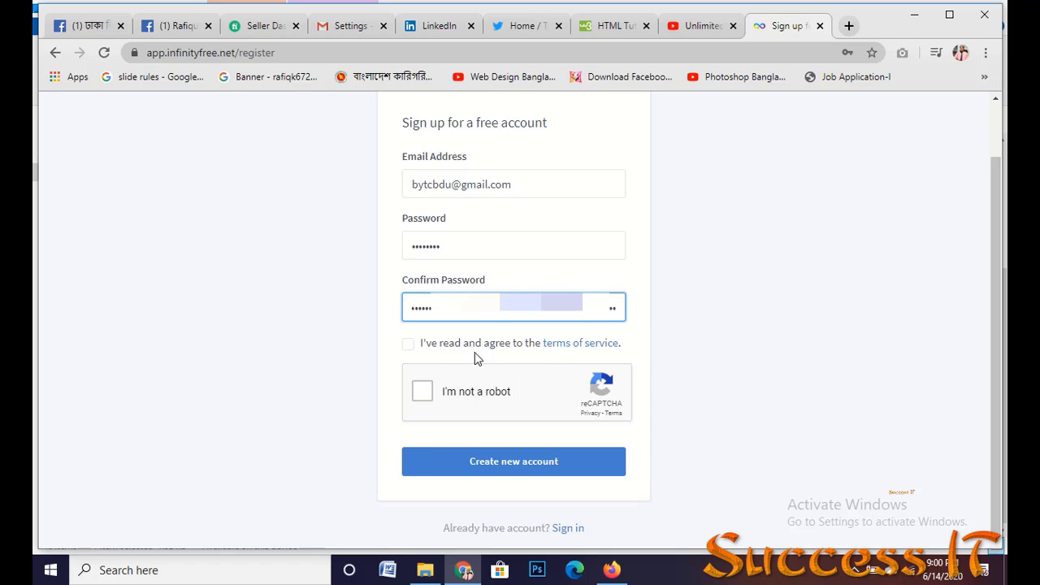
pyautogui.click(422, 390)
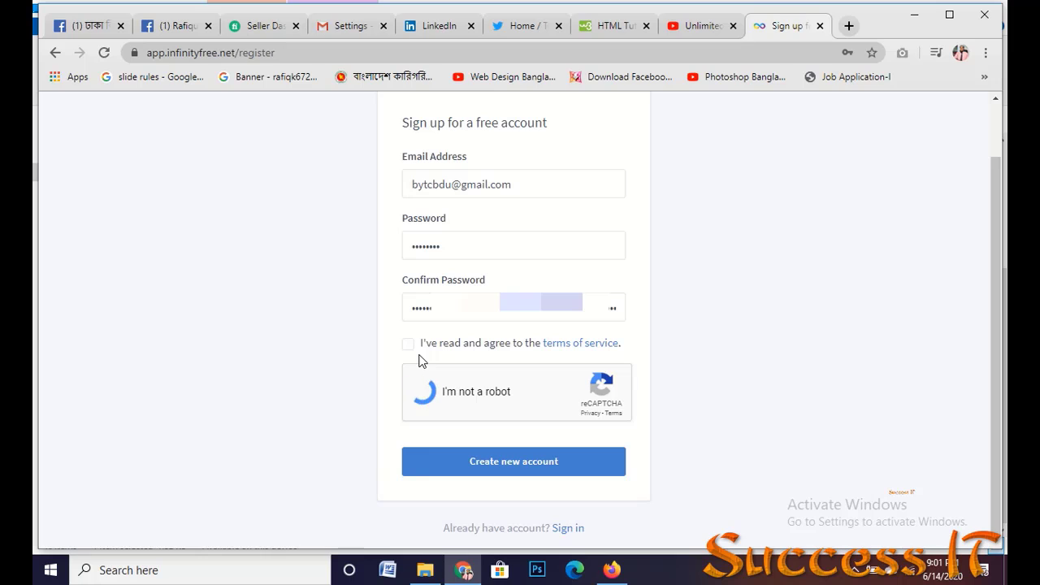
pyautogui.click(512, 461)
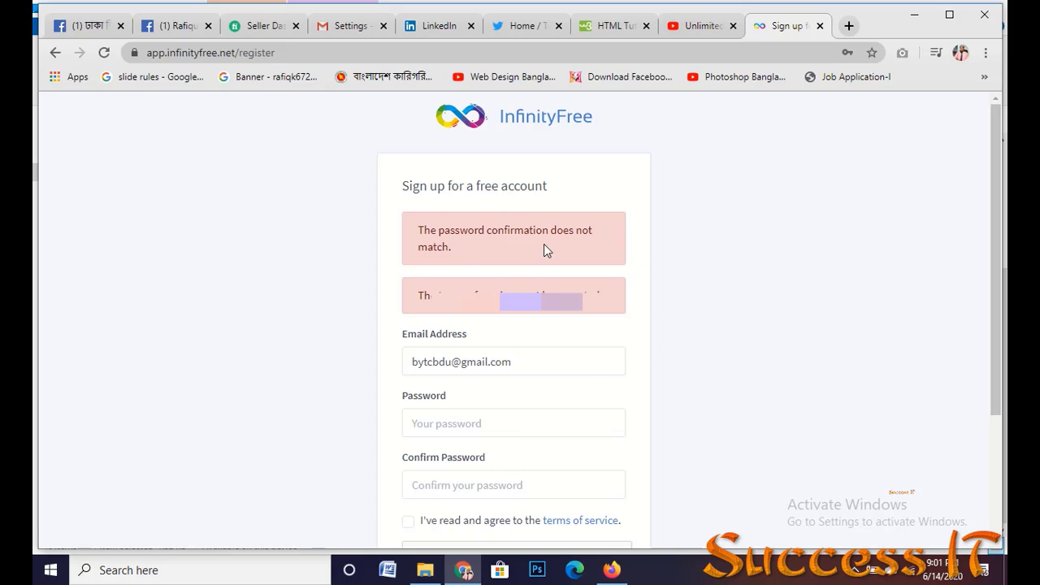
# Go back to the sign-up form, clear the Password field and retype the password.
pyautogui.click(53, 53)
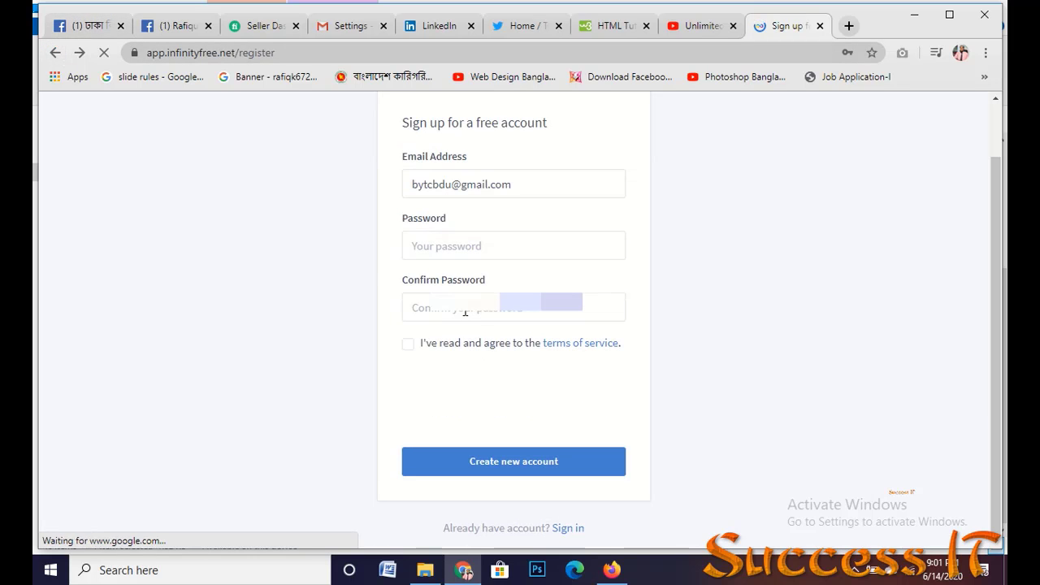
pyautogui.click(450, 249)
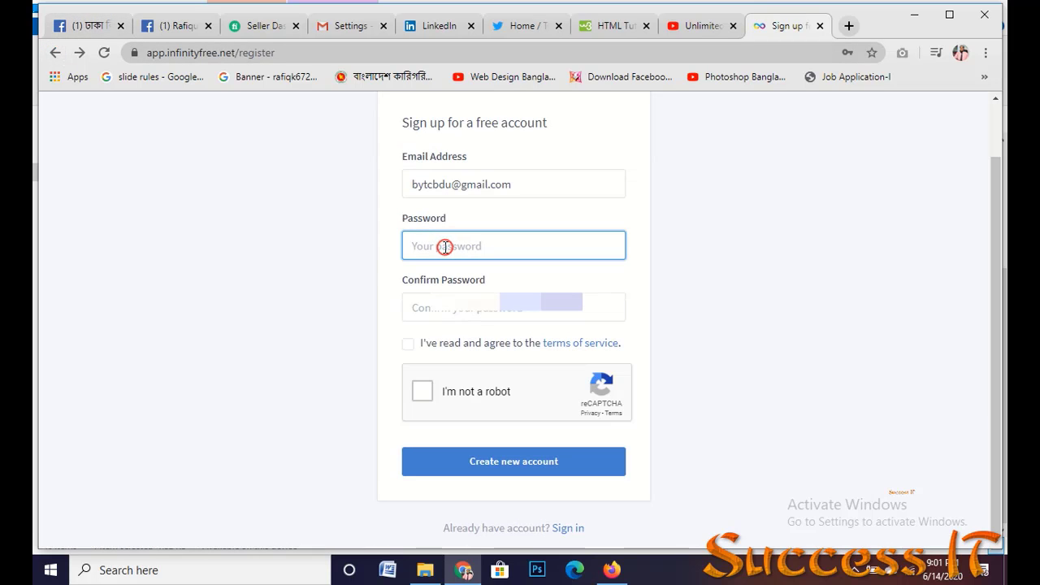
pyautogui.hotkey('ctrl', 'v')
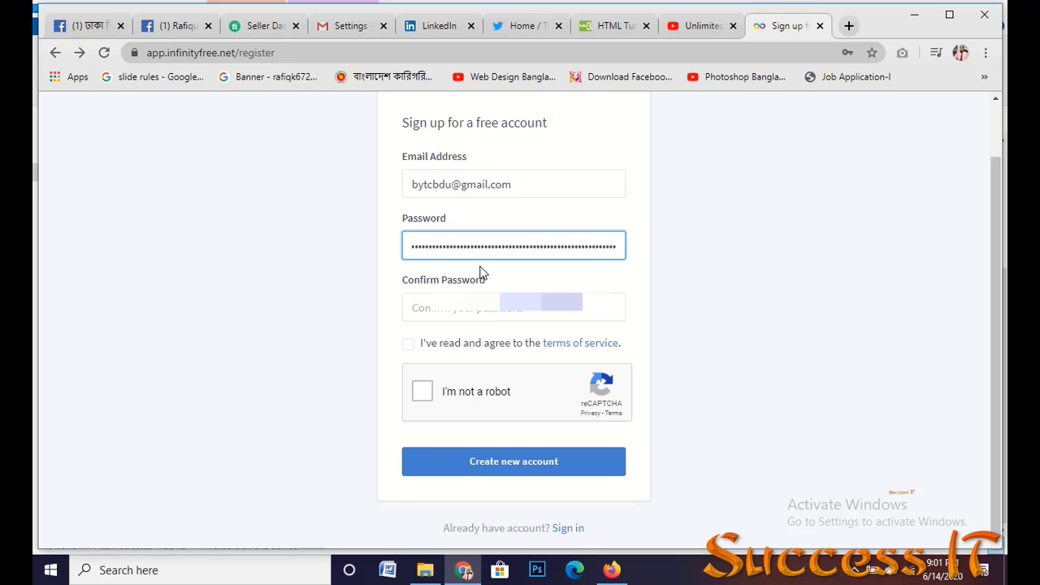
pyautogui.hotkey('ctrl', 'a')
pyautogui.press('BackSpace')
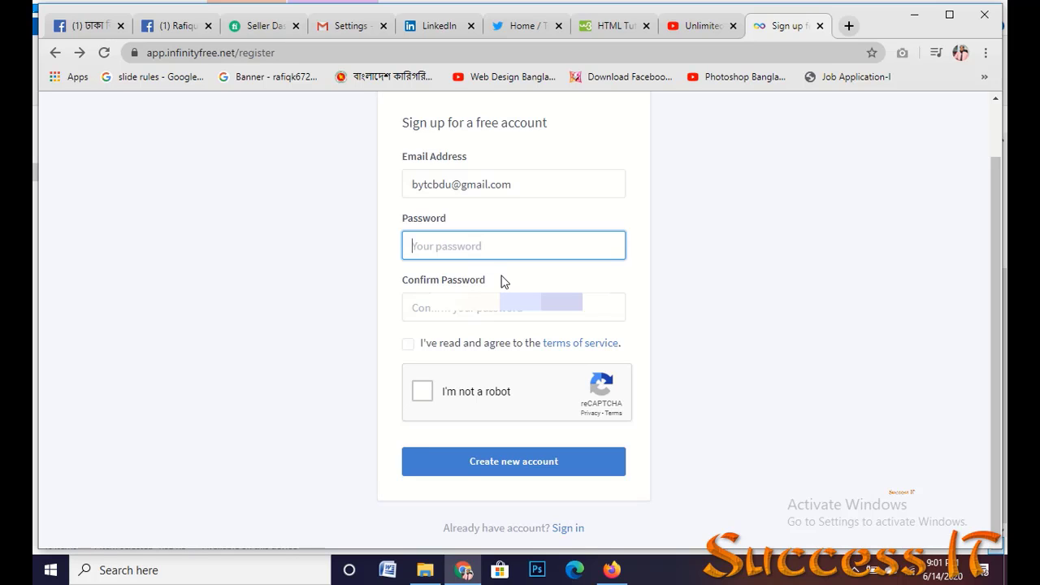
pyautogui.write('••••••••')
# Fill in the password confirmation, accept the terms, pass reCAPTCHA and create the account.
pyautogui.click(451, 313)
pyautogui.write('•••')
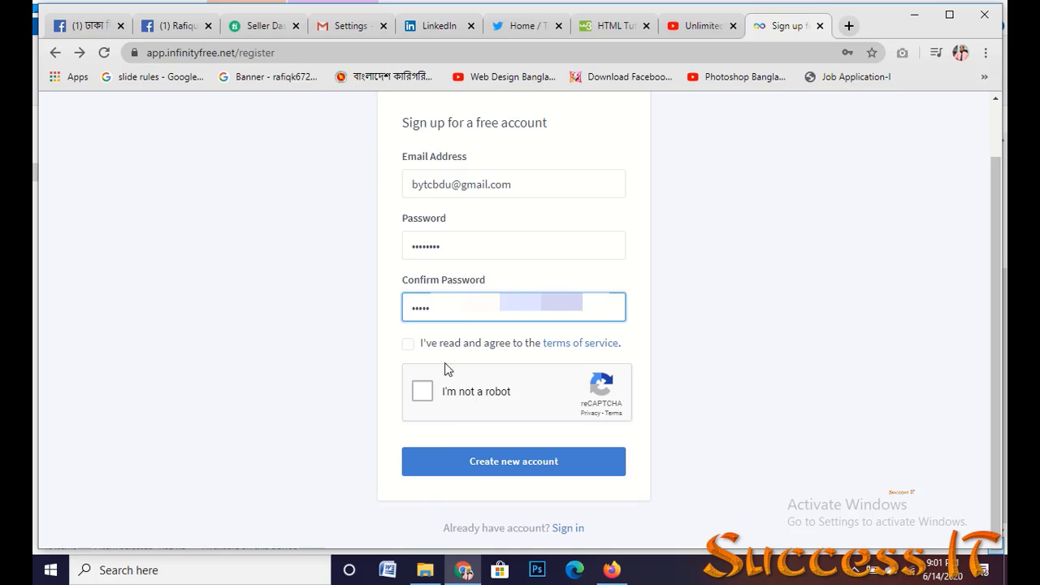
pyautogui.write('•')
pyautogui.moveTo(449, 311); pyautogui.dragTo(368, 313)
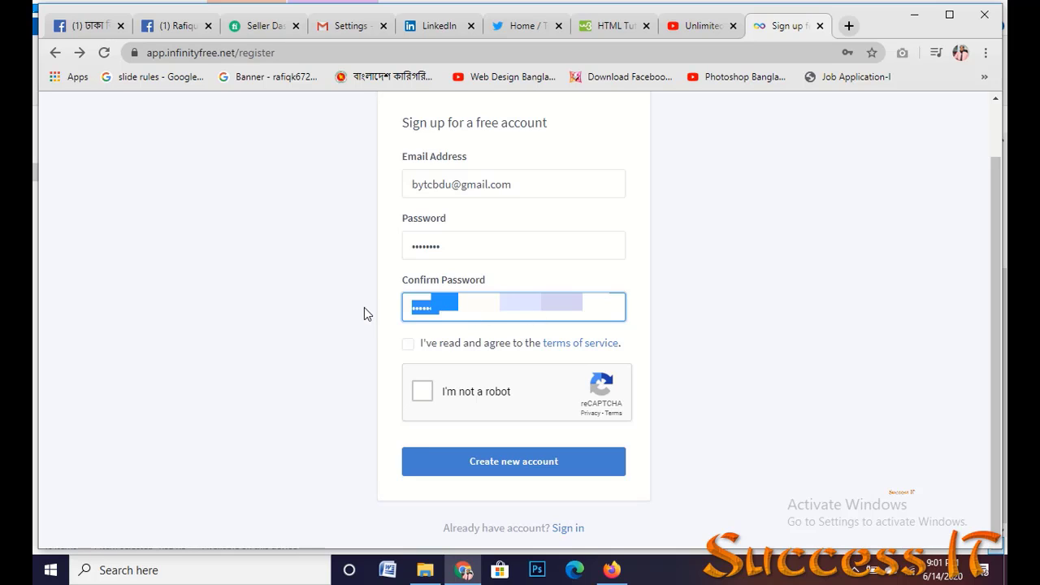
pyautogui.click(411, 339)
pyautogui.click(422, 391)
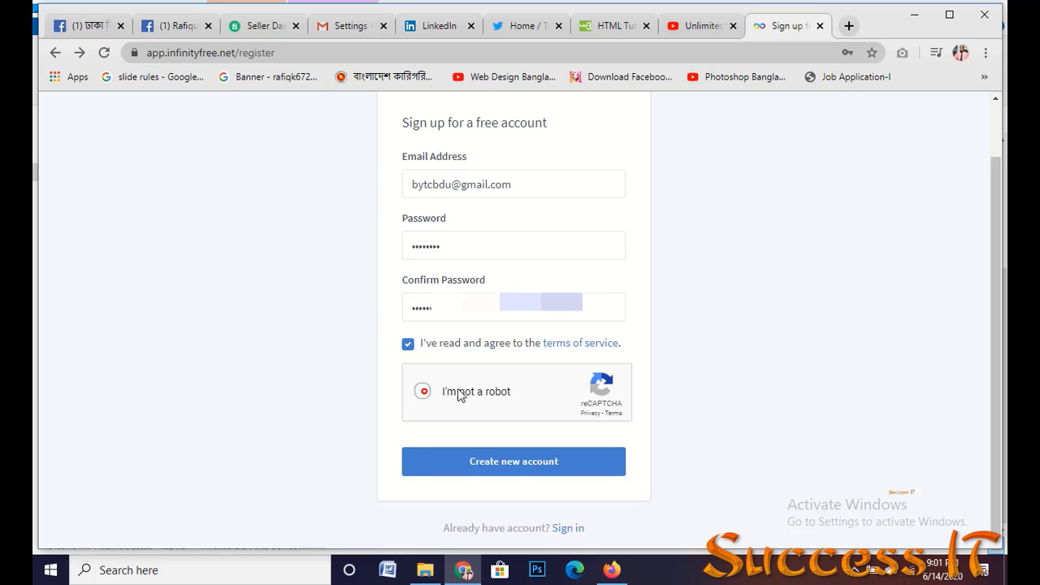
pyautogui.click(518, 463)
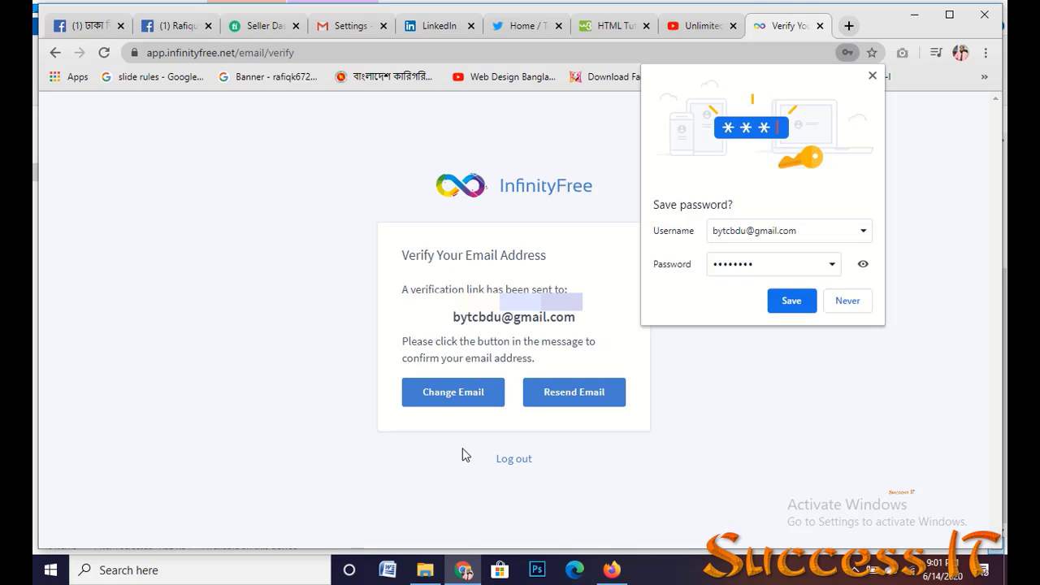
# Save the new login in Chrome, resend the verification email, then switch to the Gmail tab.
pyautogui.click(794, 300)
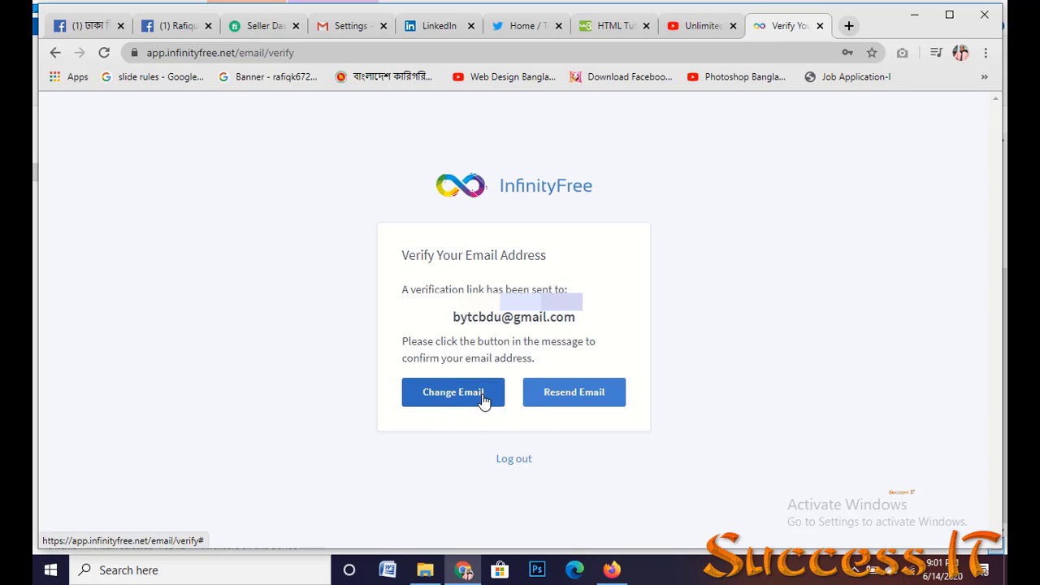
pyautogui.click(573, 396)
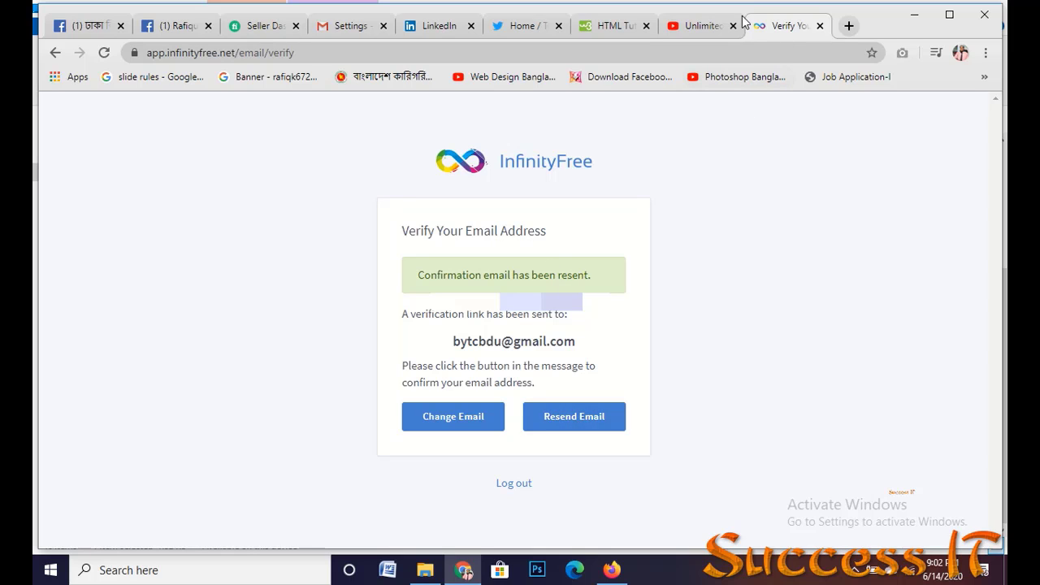
pyautogui.click(357, 27)
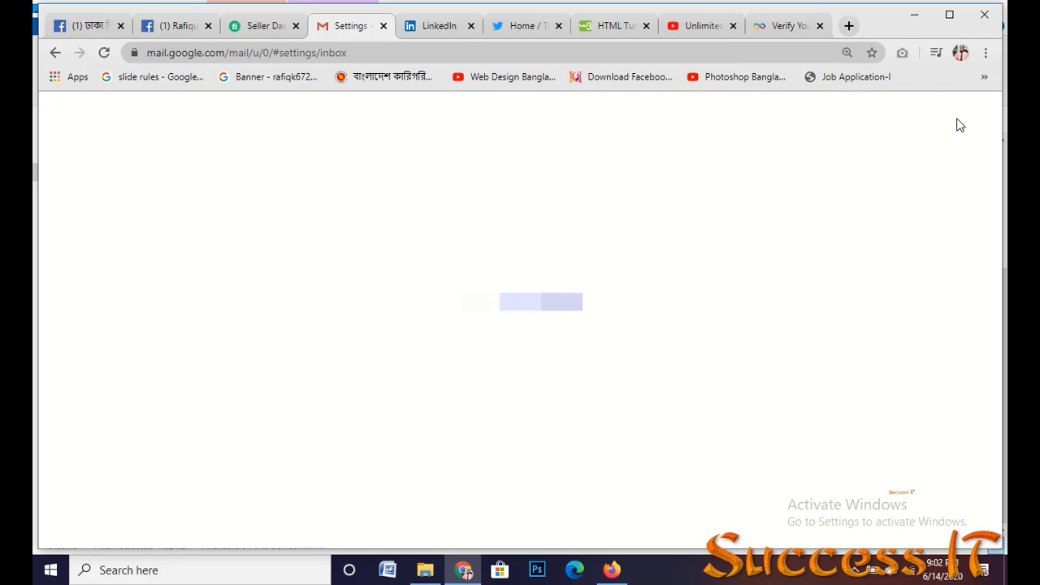
# Reload Gmail, check the InfinityFree resend notice on its tab, and return to Gmail.
pyautogui.click(103, 52)
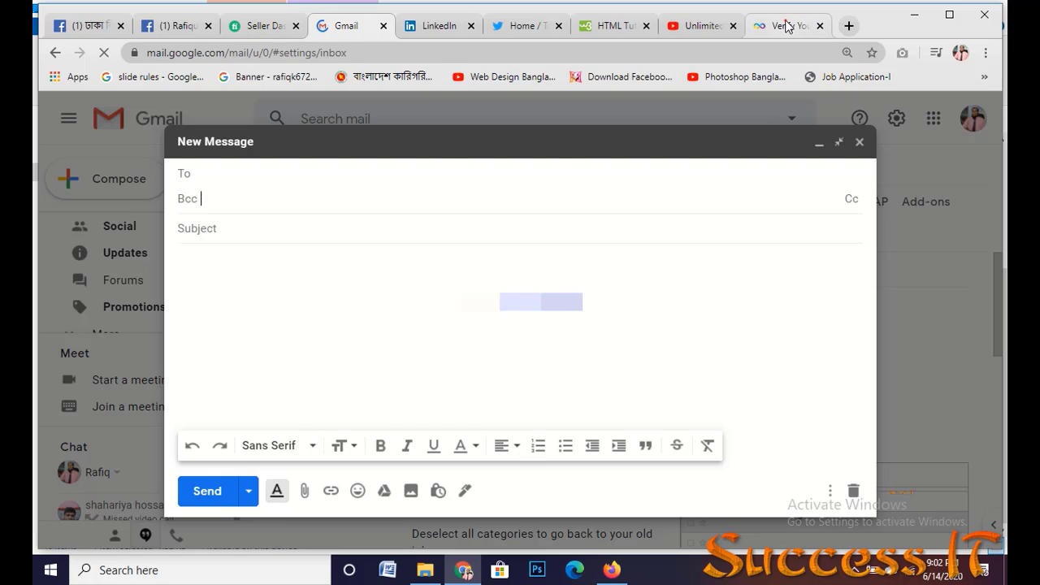
pyautogui.click(786, 23)
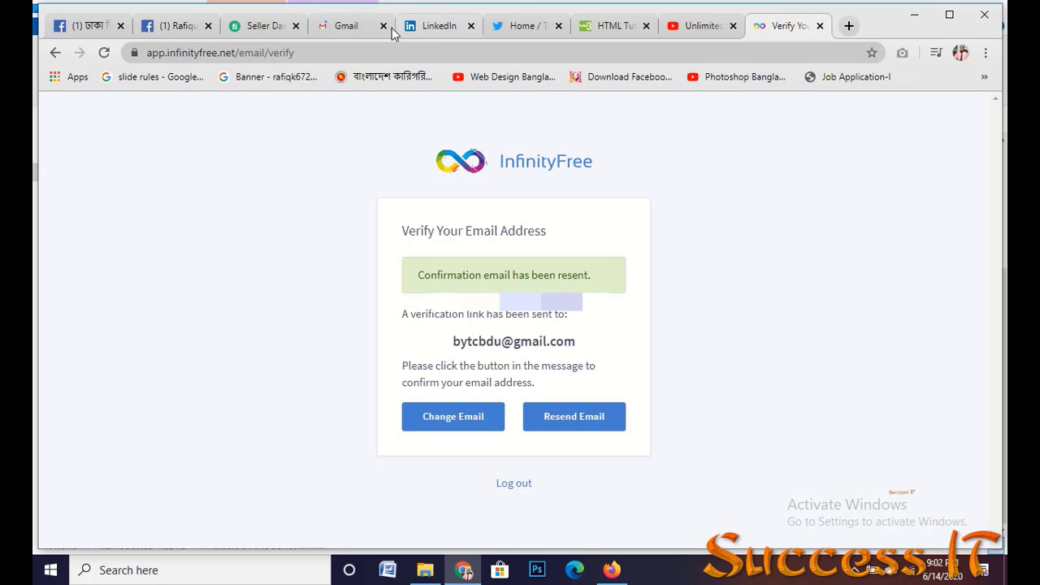
pyautogui.click(349, 26)
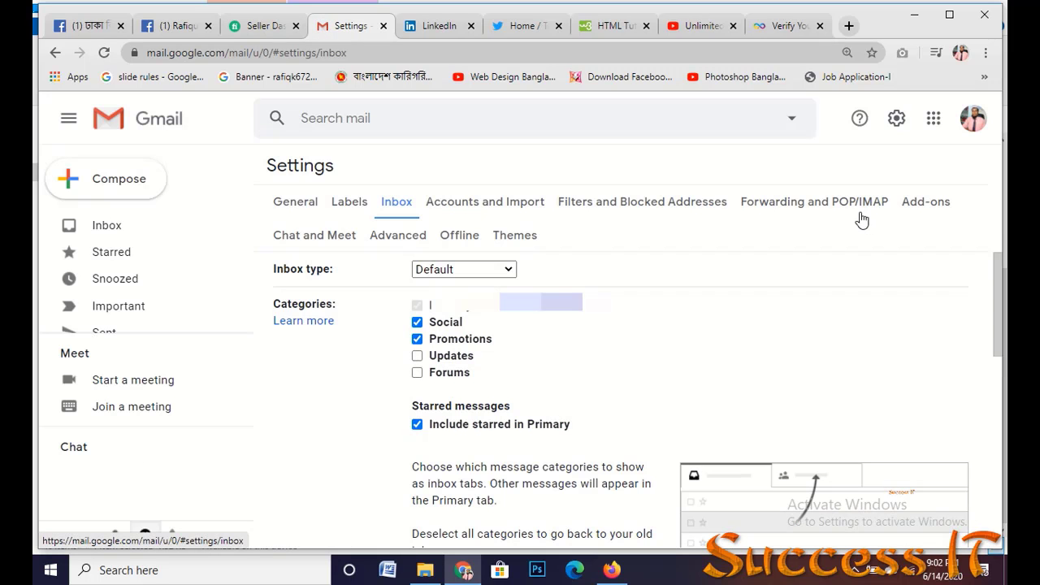
# Sign out of the current Google account from the profile avatar menu.
pyautogui.click(966, 122)
pyautogui.scroll(-3, 933, 264)
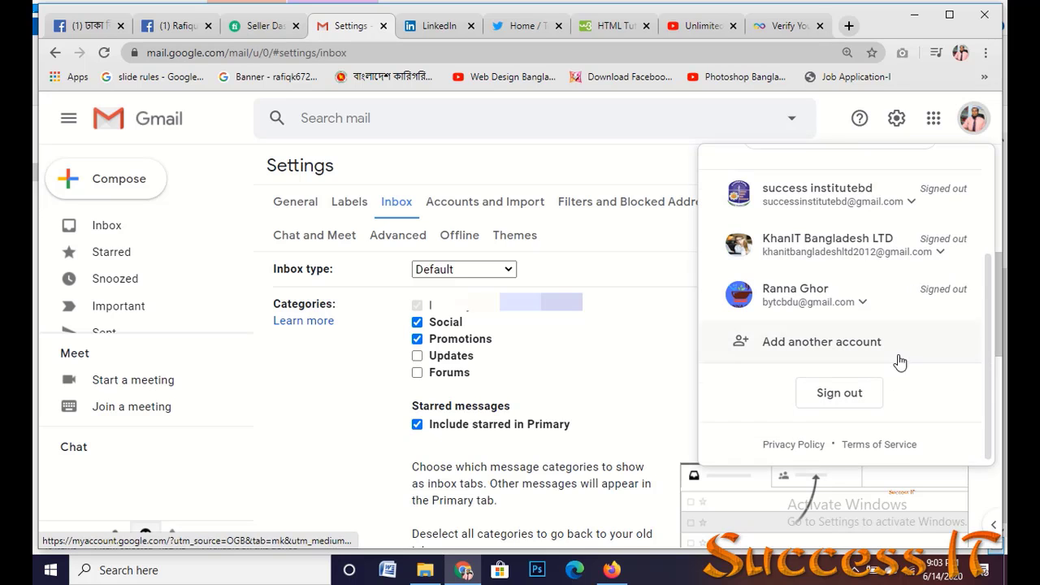
pyautogui.click(845, 390)
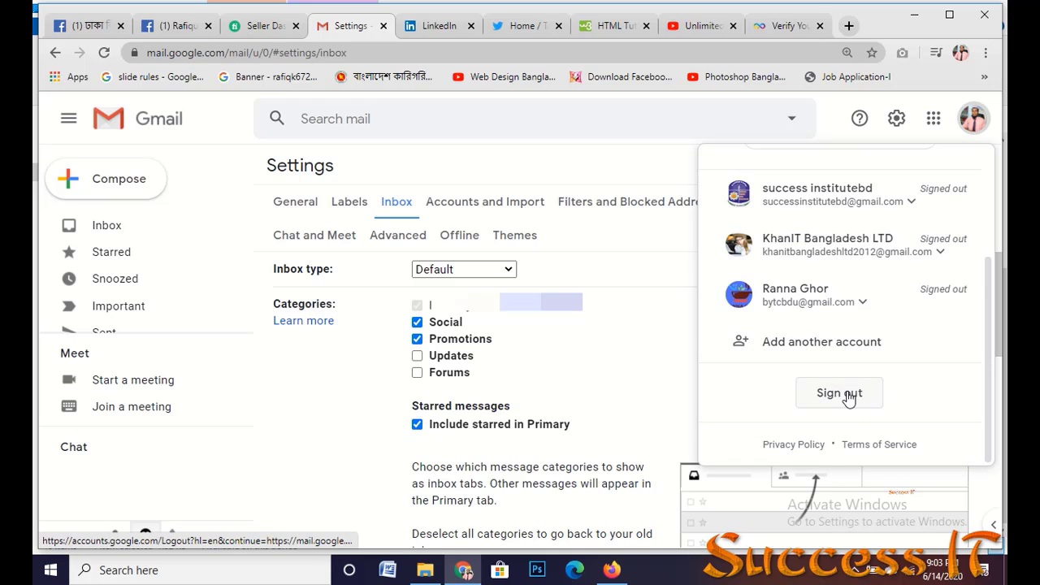
pyautogui.click(848, 396)
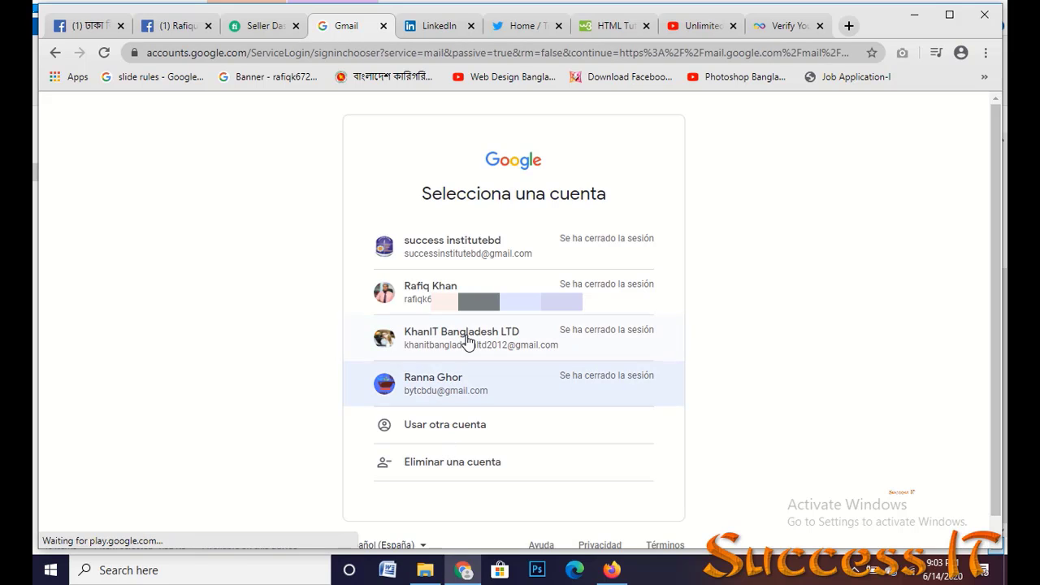
# Switch the Google sign-in page language to English (United States).
pyautogui.click(453, 421)
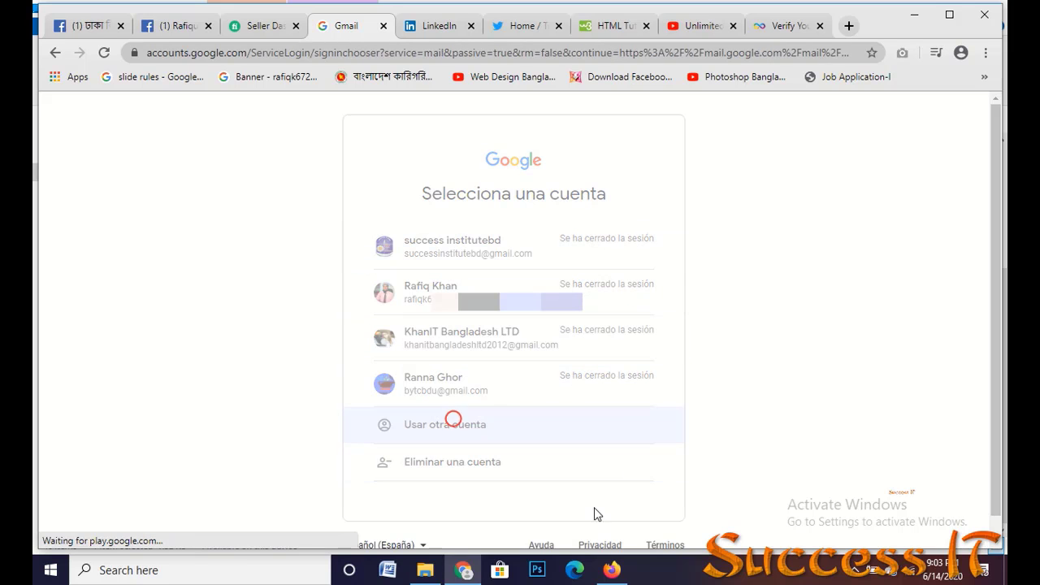
pyautogui.scroll(-1, 439, 532)
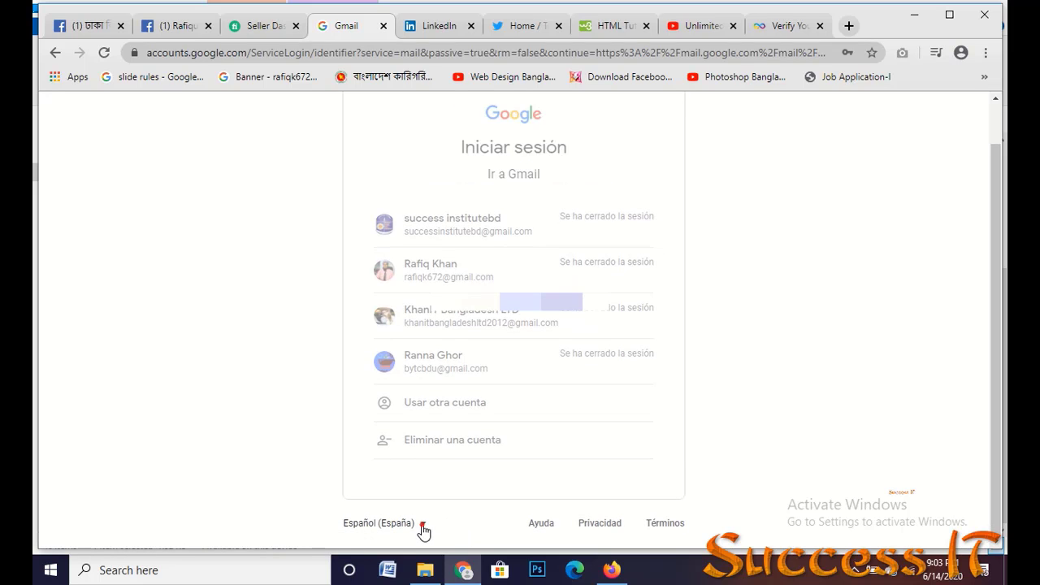
pyautogui.click(421, 525)
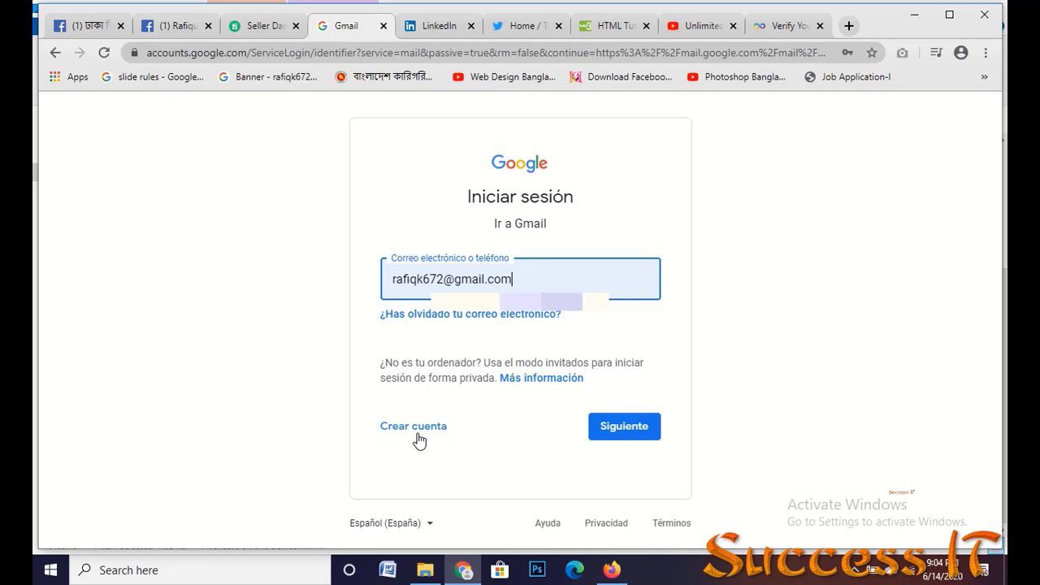
pyautogui.click(430, 525)
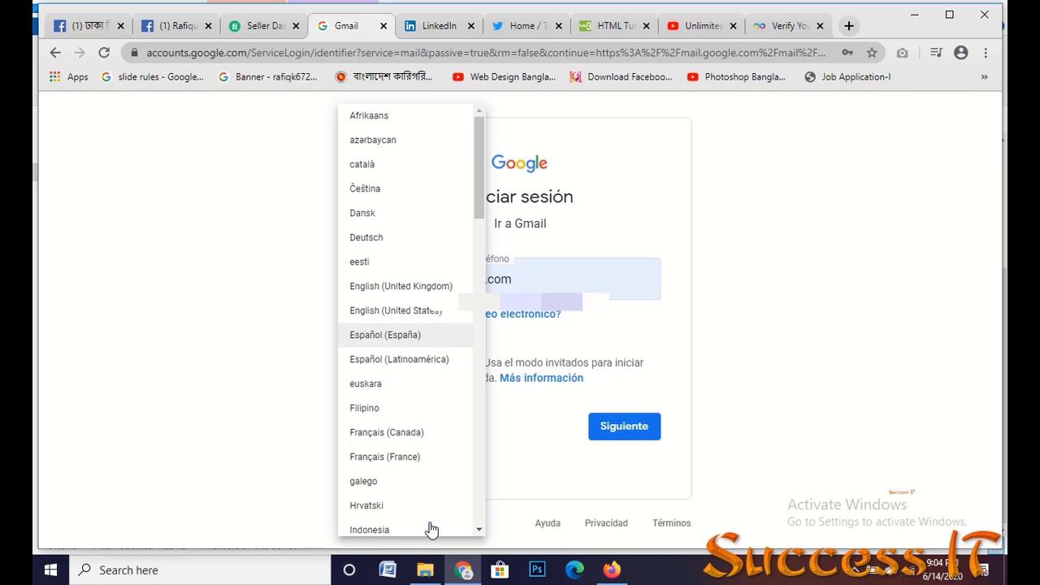
pyautogui.click(424, 319)
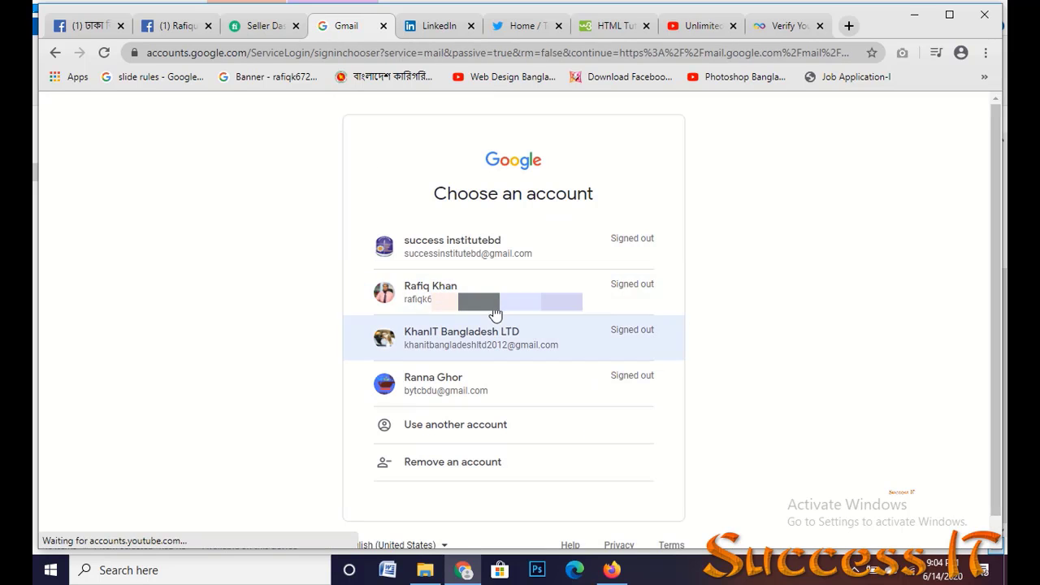
# Sign in with another account by entering its email address and password.
pyautogui.click(432, 426)
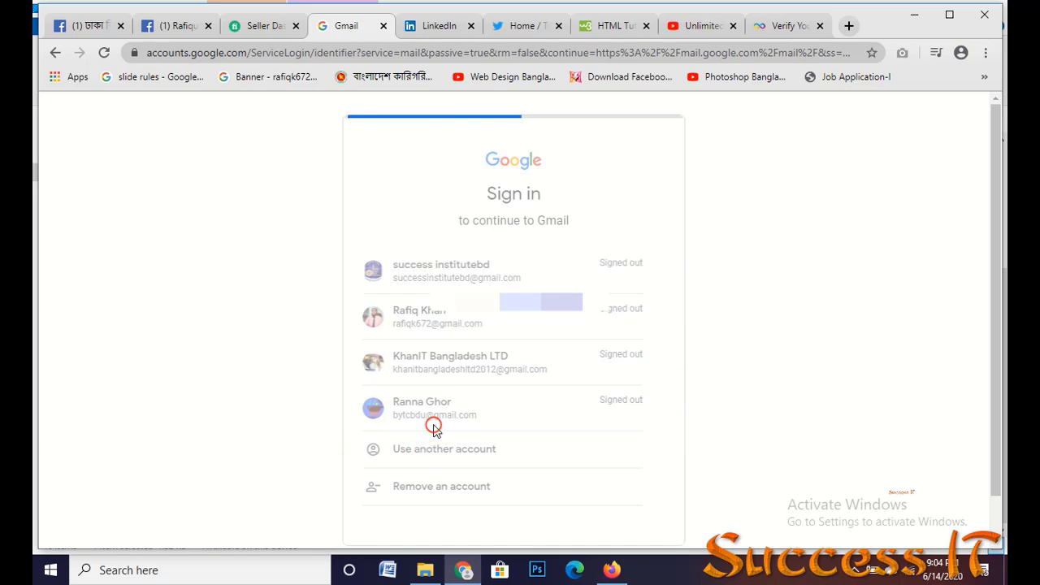
pyautogui.click(516, 282)
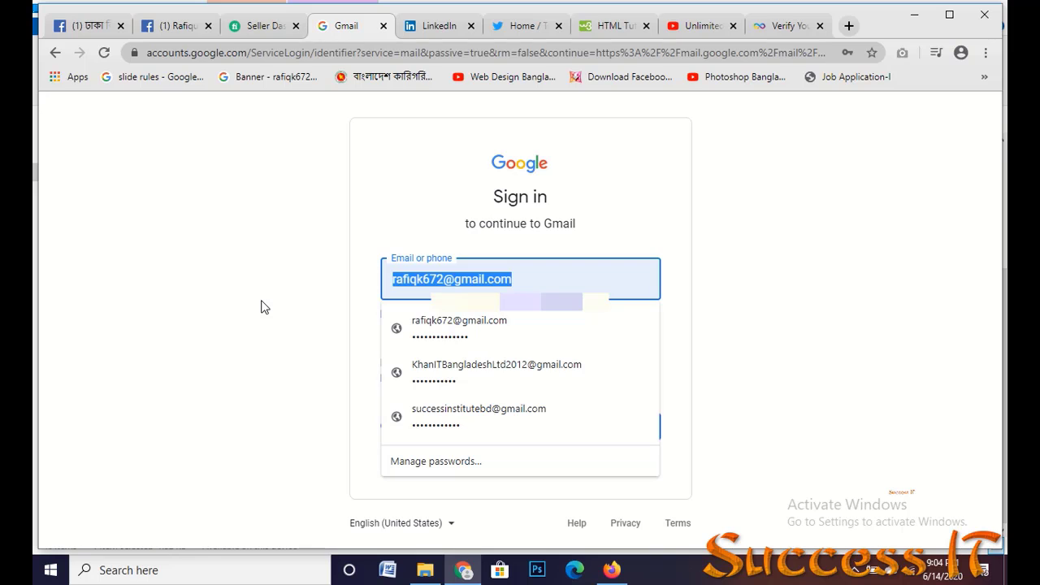
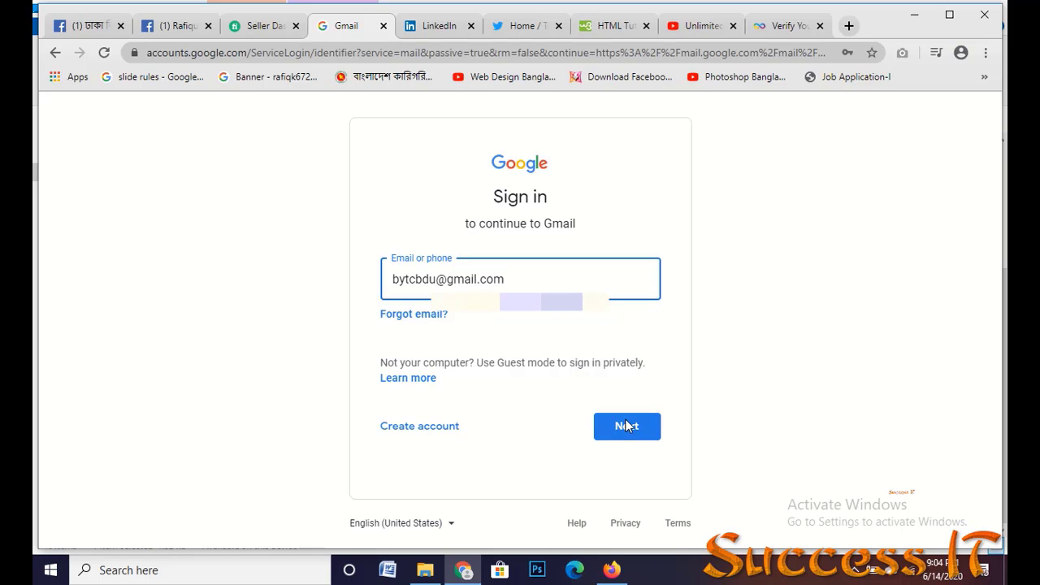
pyautogui.click(632, 430)
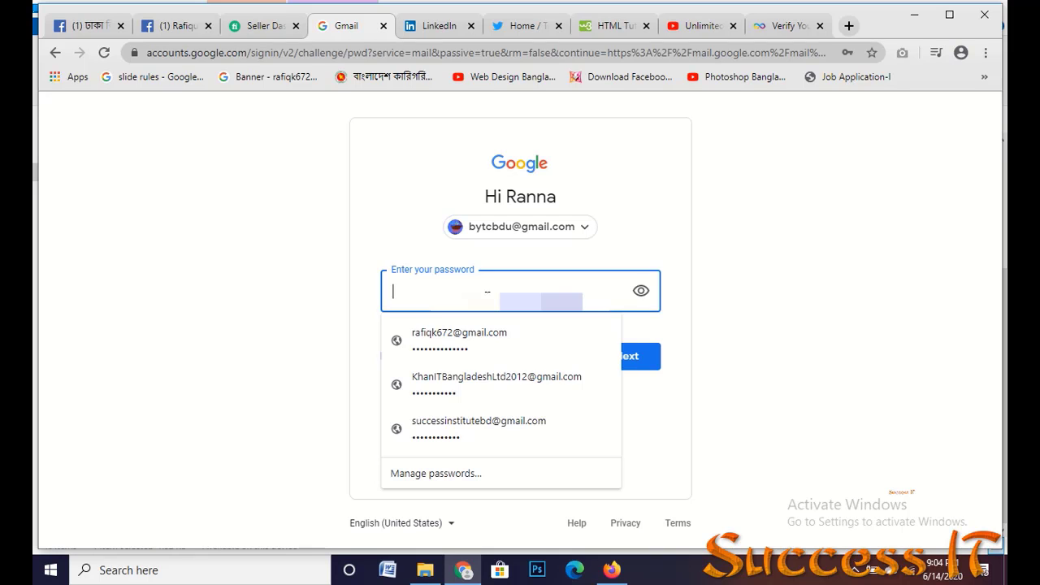
pyautogui.write('••')
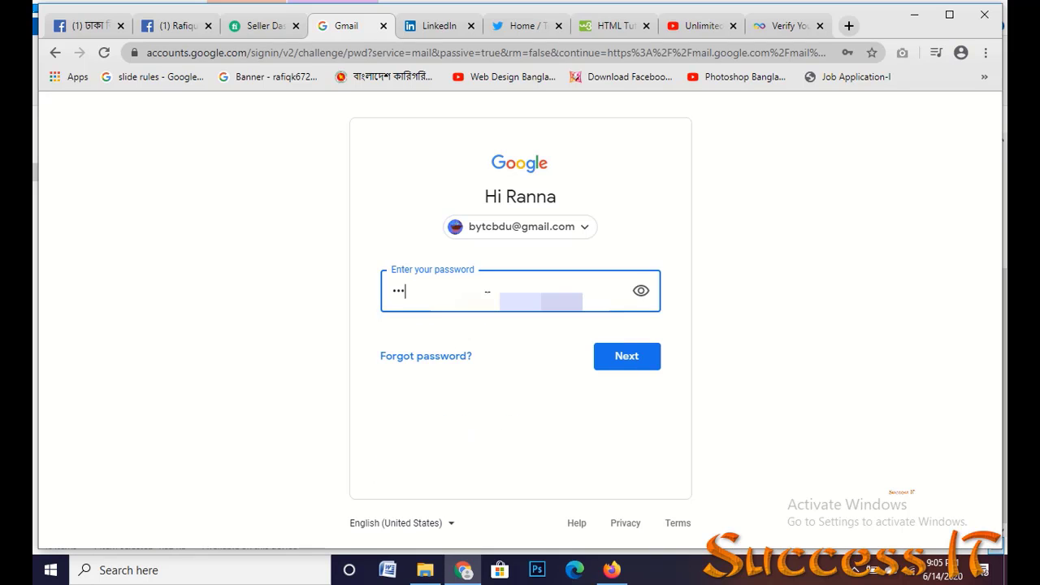
pyautogui.write('••••••••••••')
pyautogui.press('Return')
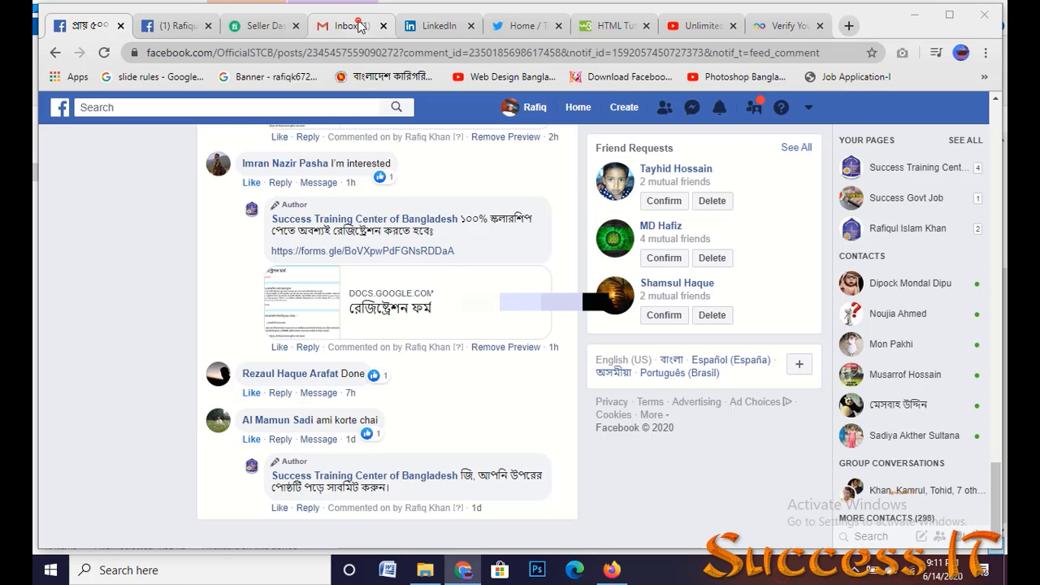
# Open InfinityFree's verification email in the Gmail inbox and click Verify Email Address.
pyautogui.click(362, 25)
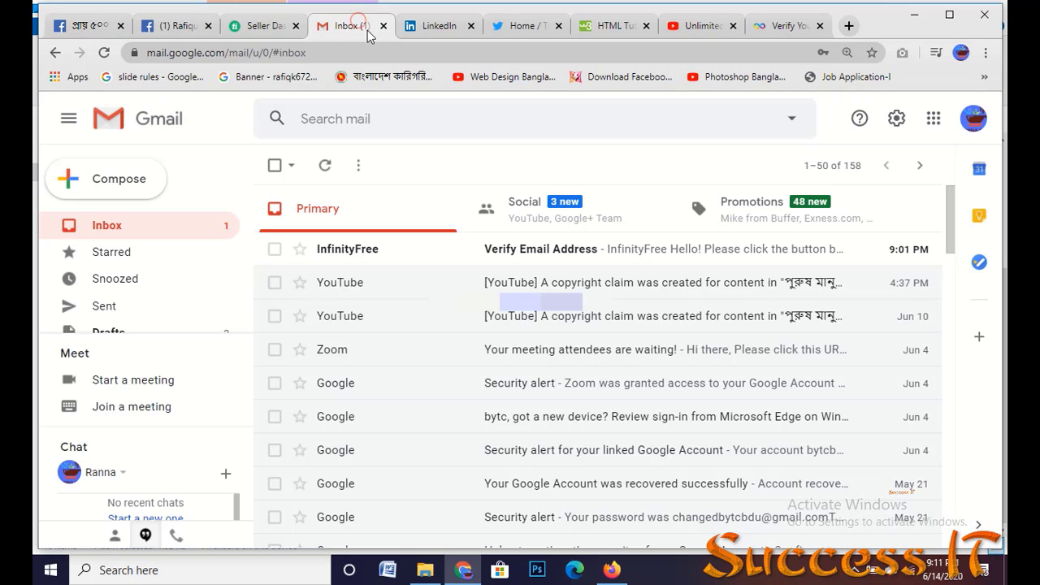
pyautogui.click(419, 255)
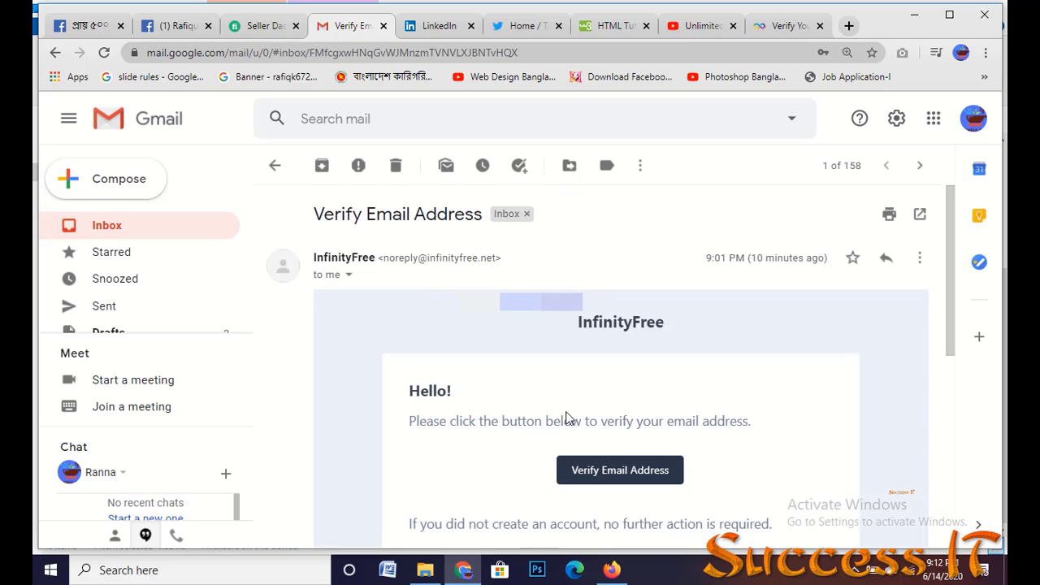
pyautogui.scroll(-3, 666, 365)
pyautogui.scroll(1, 666, 364)
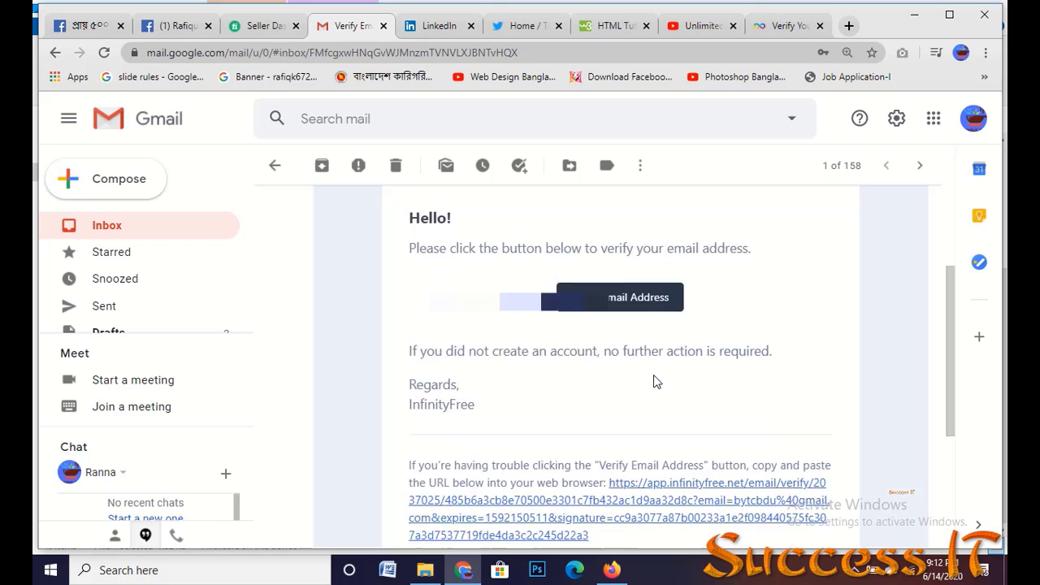
pyautogui.scroll(-3, 656, 382)
pyautogui.scroll(2, 656, 382)
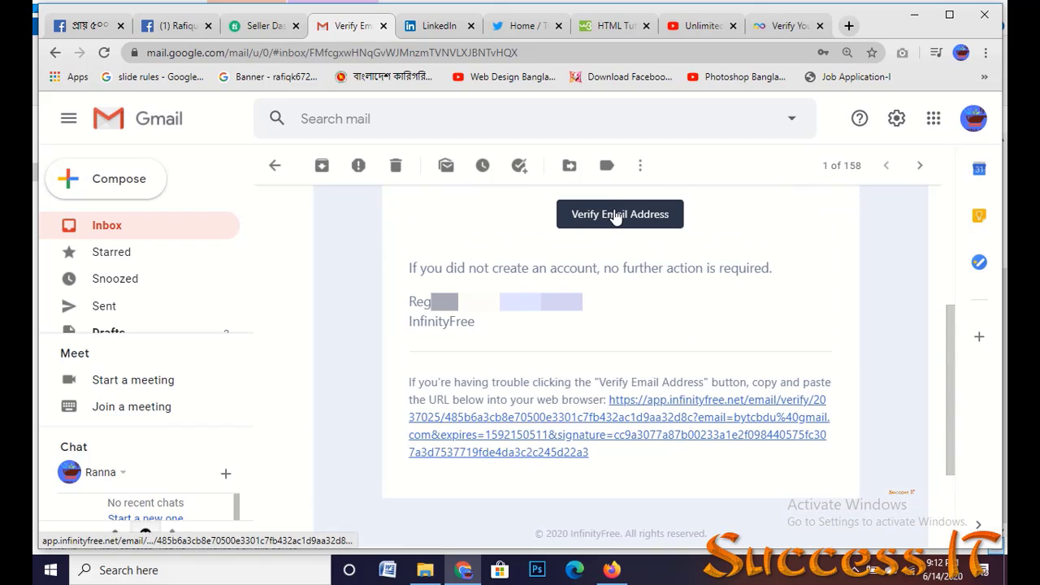
pyautogui.click(615, 216)
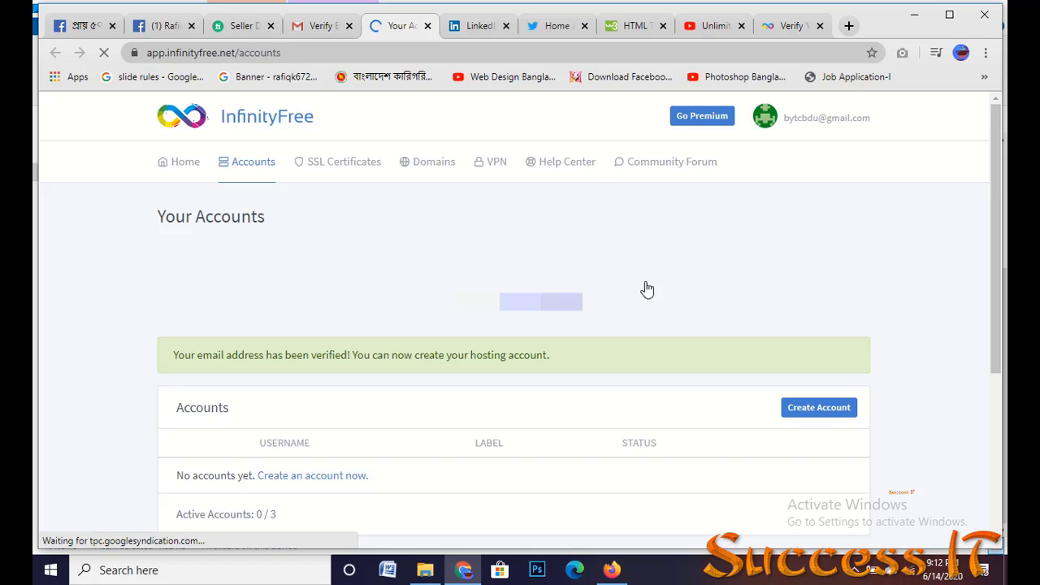
# Start a new hosting account and scroll to the Subdomain field with the .epizy.com extension.
pyautogui.scroll(-1, 634, 292)
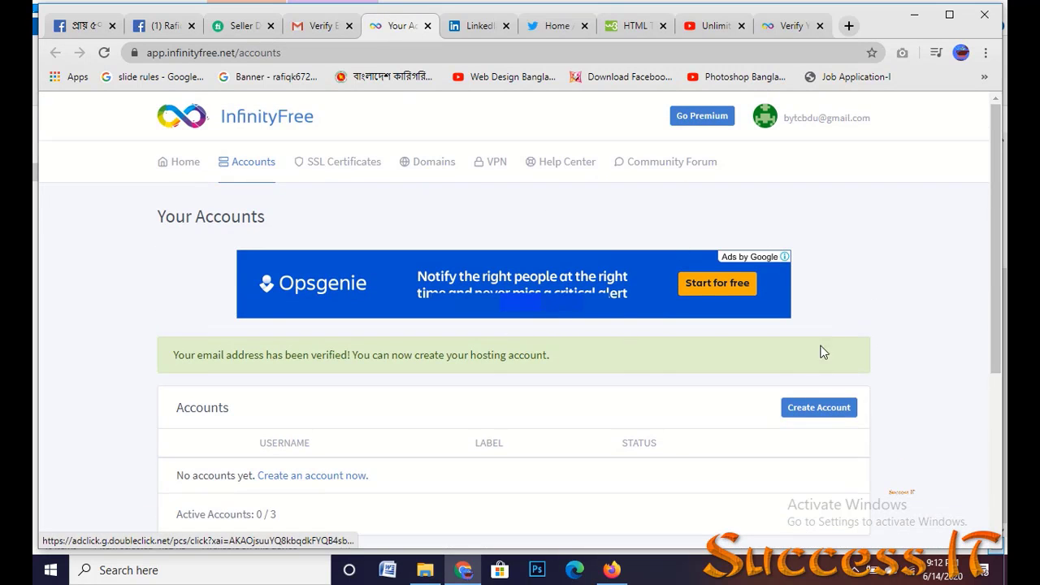
pyautogui.scroll(-1, 568, 382)
pyautogui.scroll(1, 558, 378)
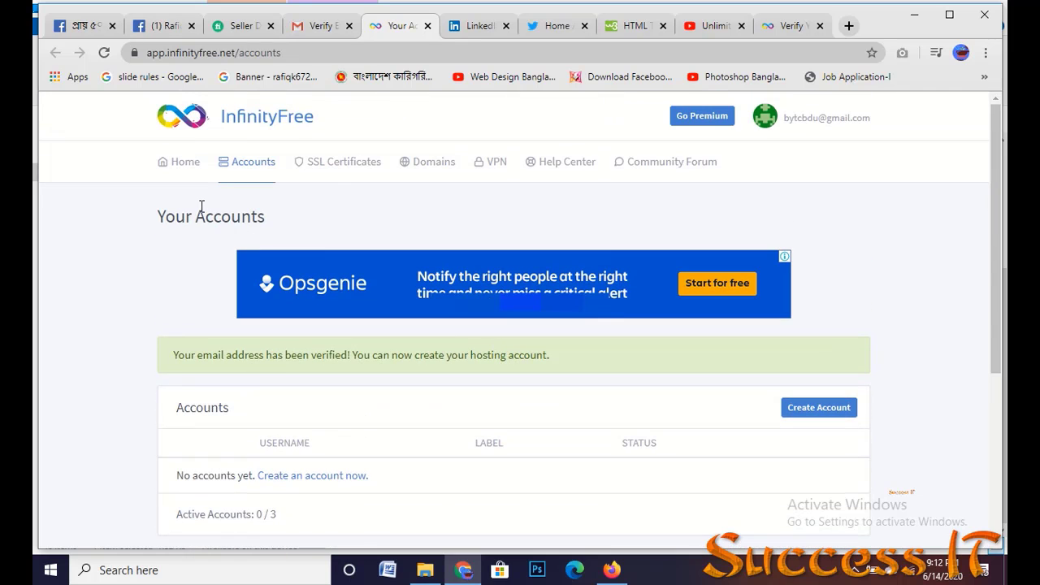
pyautogui.scroll(-3, 604, 417)
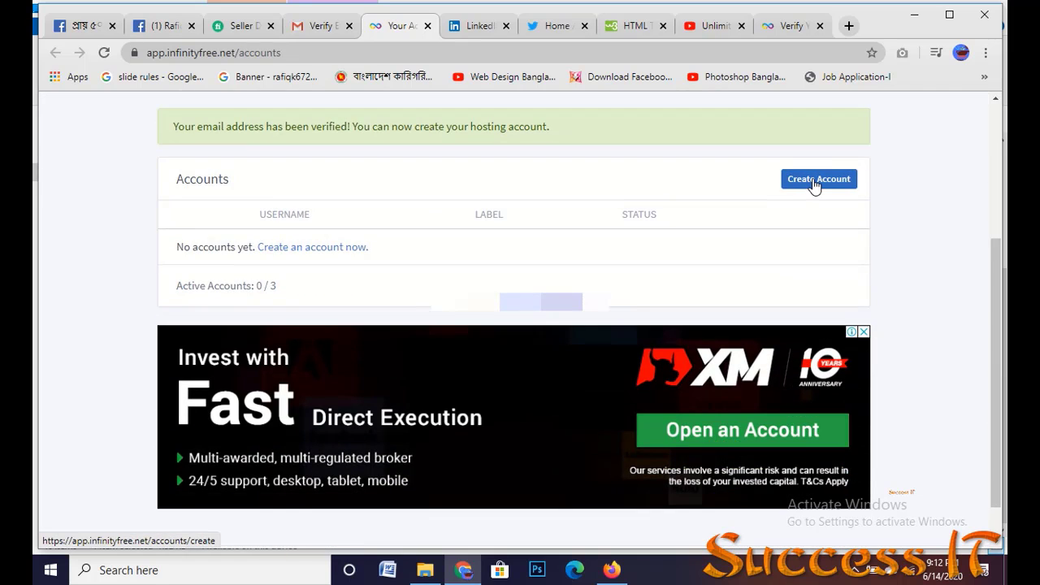
pyautogui.scroll(-1, 796, 248)
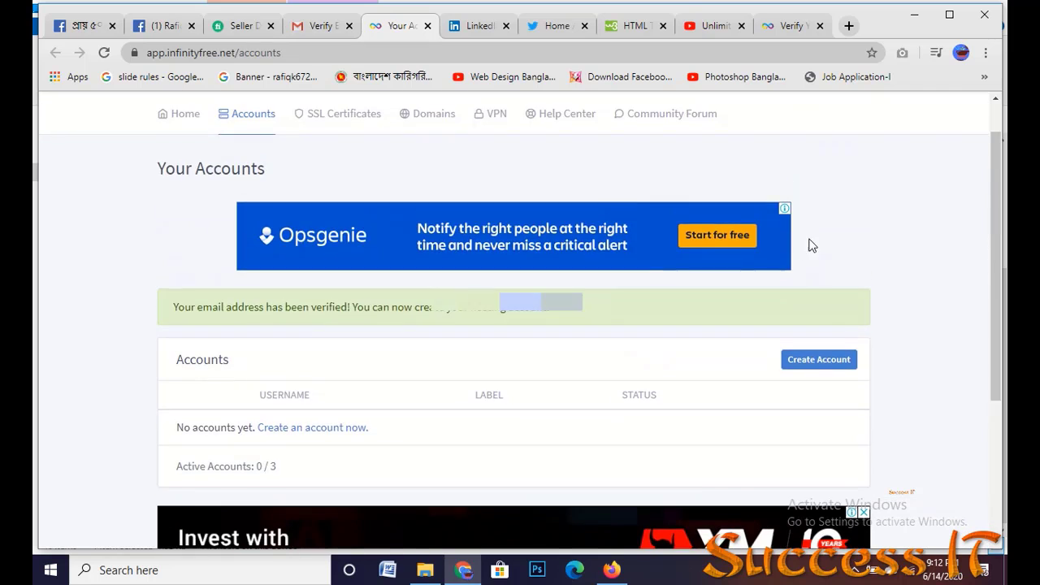
pyautogui.scroll(-3, 812, 244)
pyautogui.scroll(2, 812, 240)
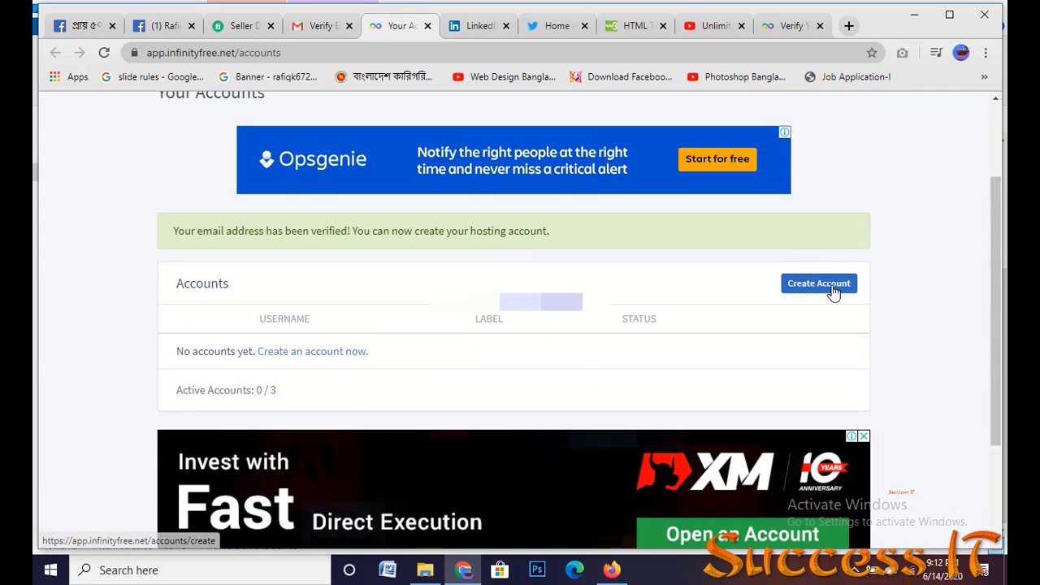
pyautogui.click(822, 286)
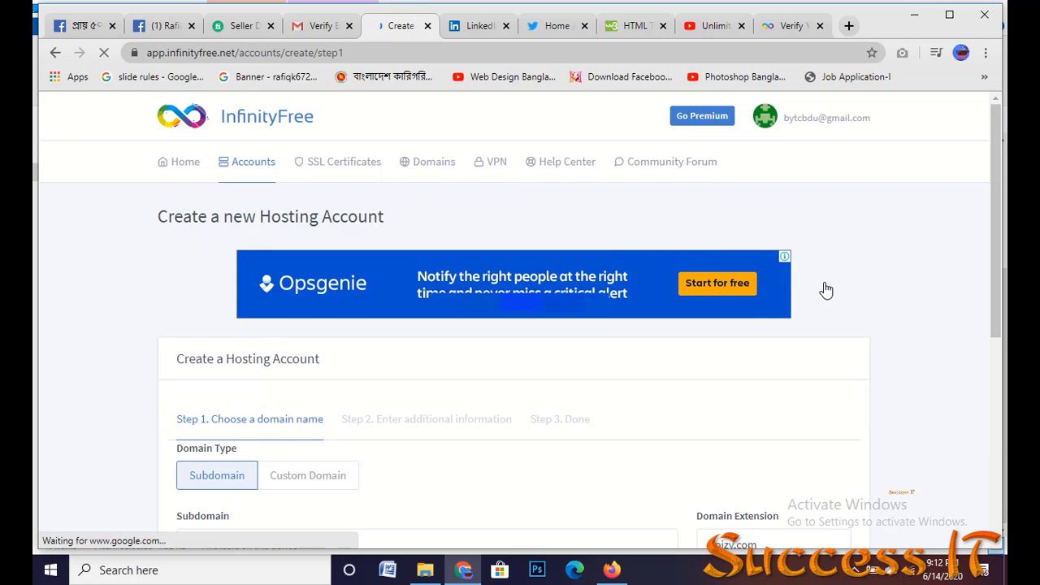
pyautogui.scroll(-1, 499, 379)
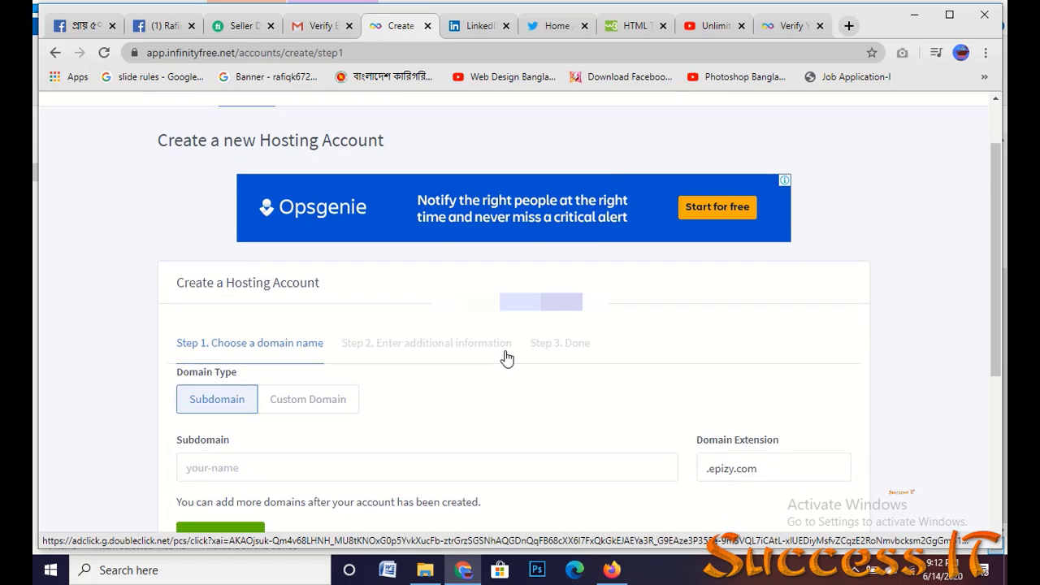
pyautogui.scroll(-2, 505, 356)
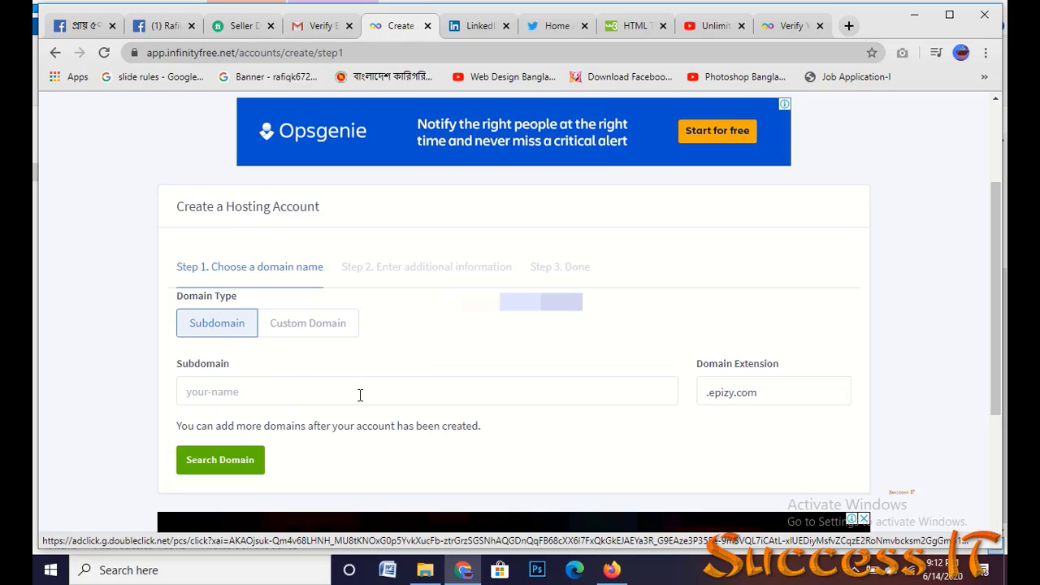
pyautogui.scroll(-1, 453, 376)
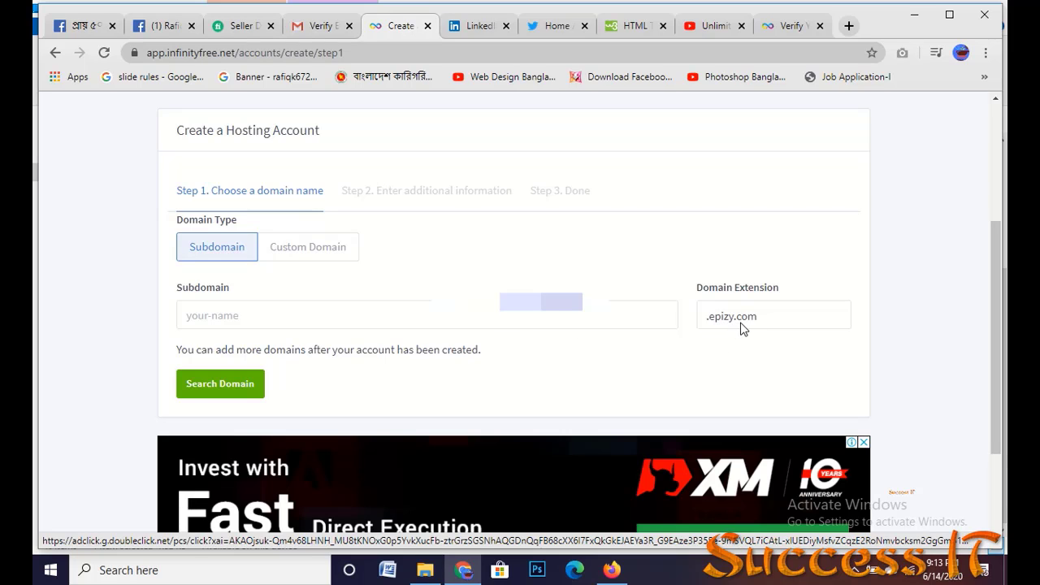
# Enter a subdomain name and search for it, which returns a format error.
pyautogui.click(217, 317)
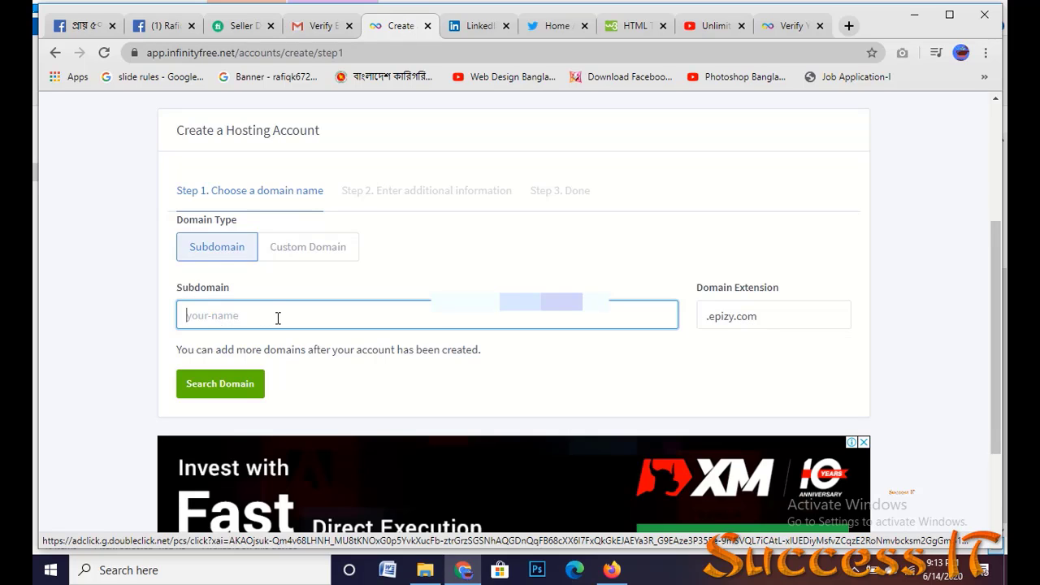
pyautogui.click(228, 391)
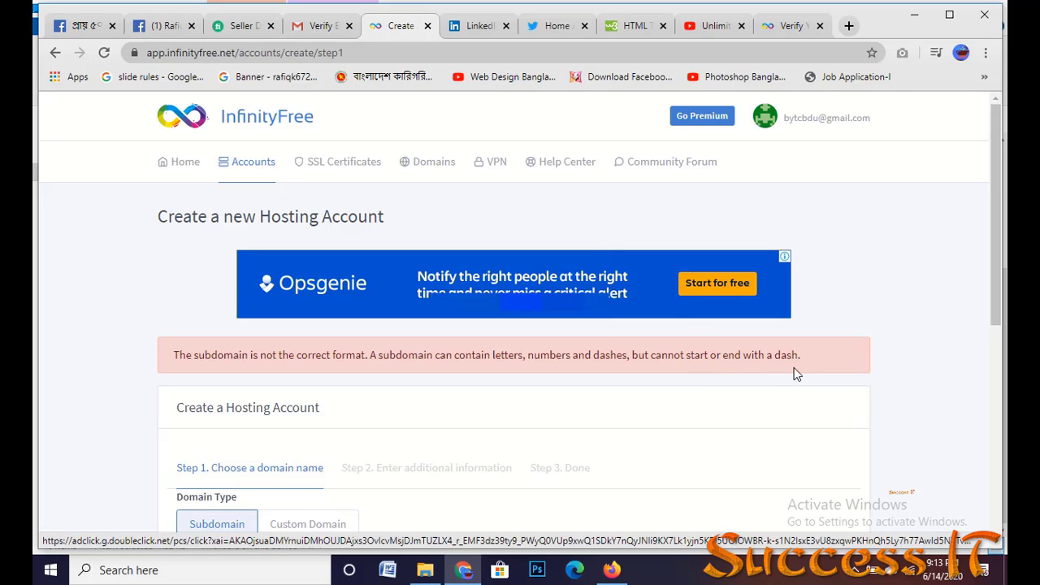
pyautogui.scroll(-4, 504, 307)
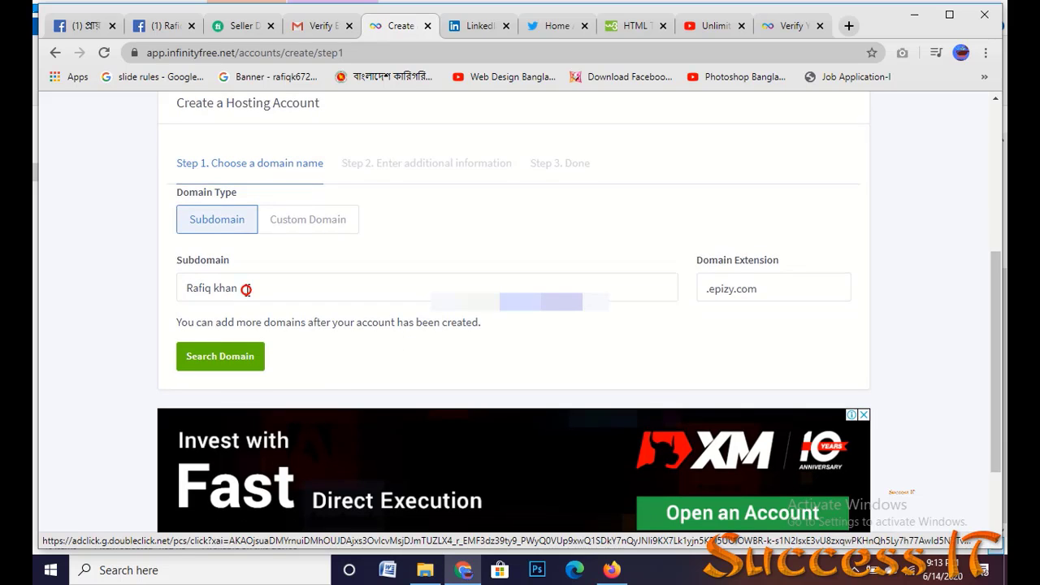
# Remove the space from the subdomain and search again, getting it confirmed available.
pyautogui.click(246, 290)
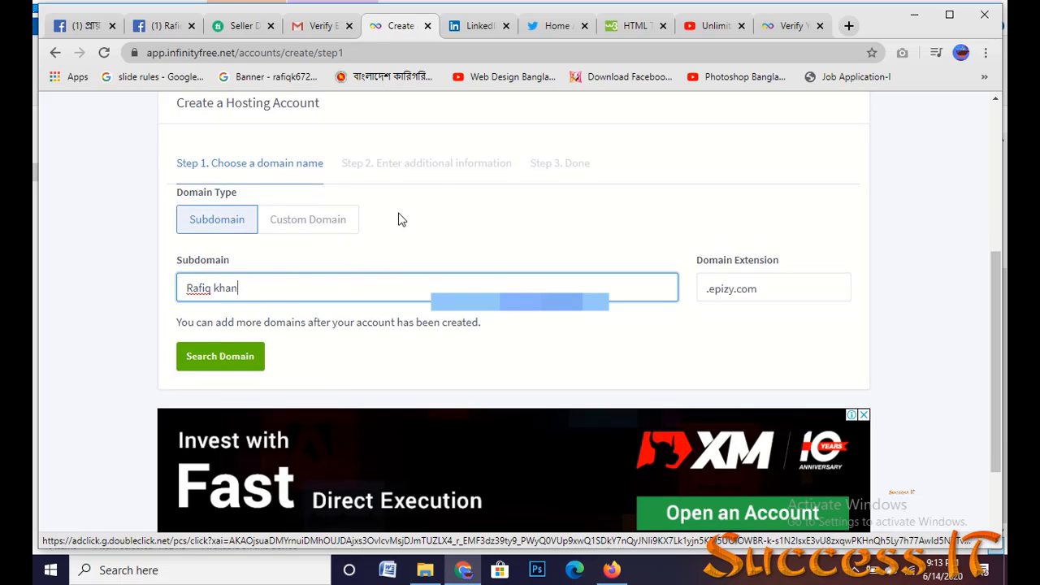
pyautogui.click(213, 288)
pyautogui.press('BackSpace')
pyautogui.press('Delete')
pyautogui.write('k')
pyautogui.write('67')
pyautogui.click(232, 362)
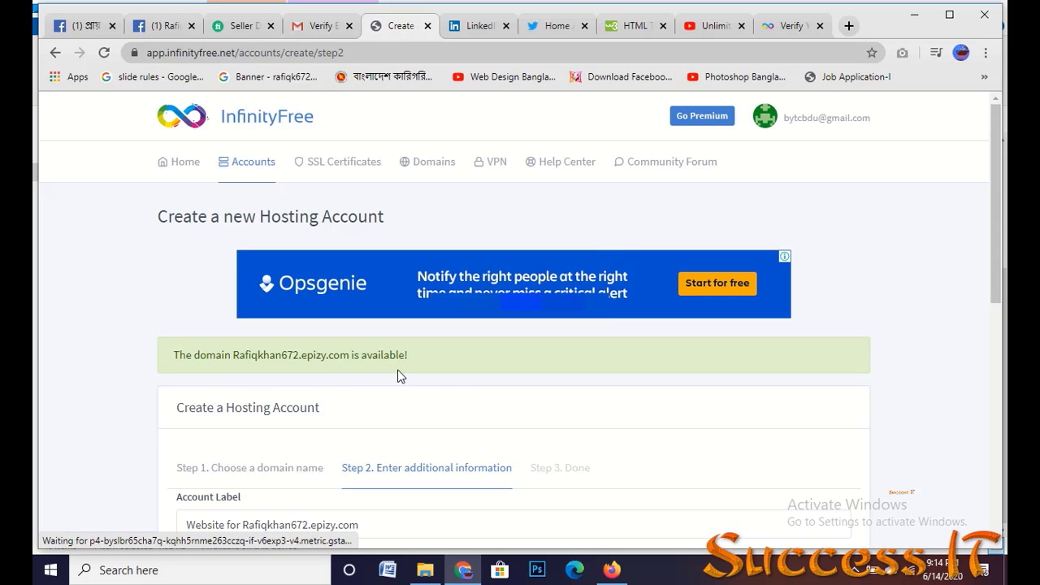
# Enter the hosting account password in the Account Password field.
pyautogui.scroll(-2, 406, 301)
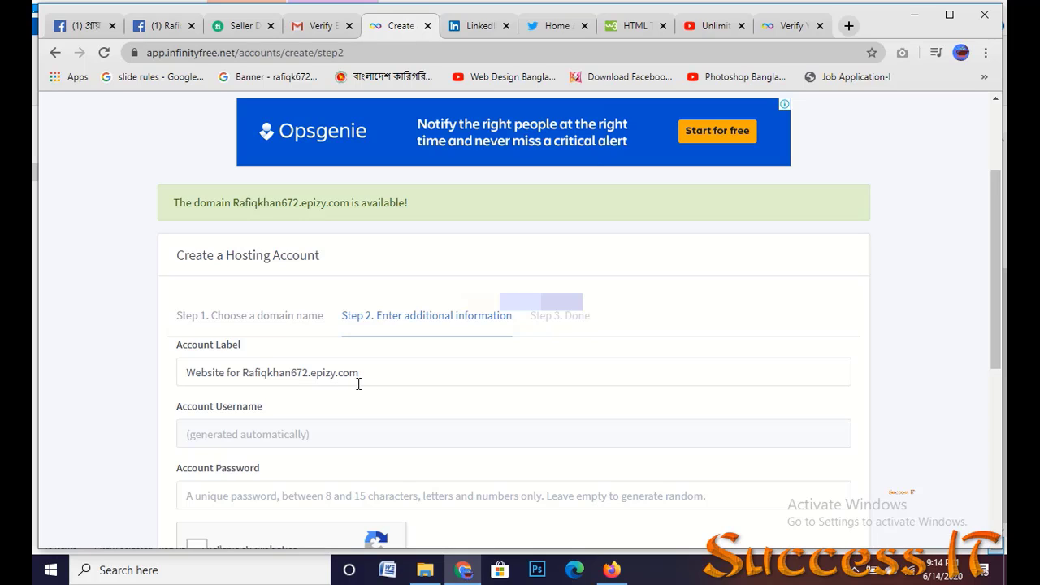
pyautogui.scroll(-1, 251, 417)
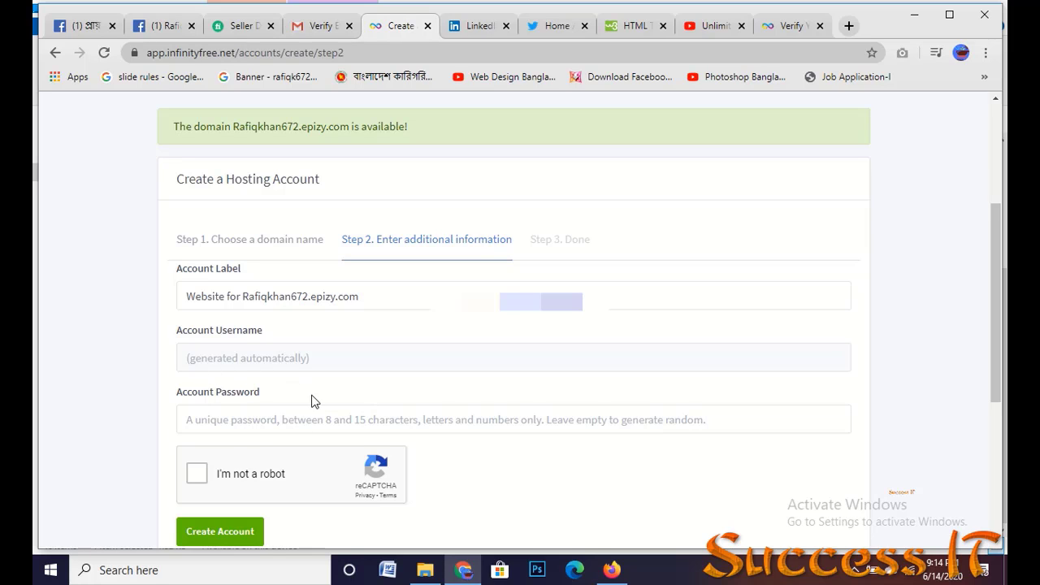
pyautogui.scroll(-2, 362, 369)
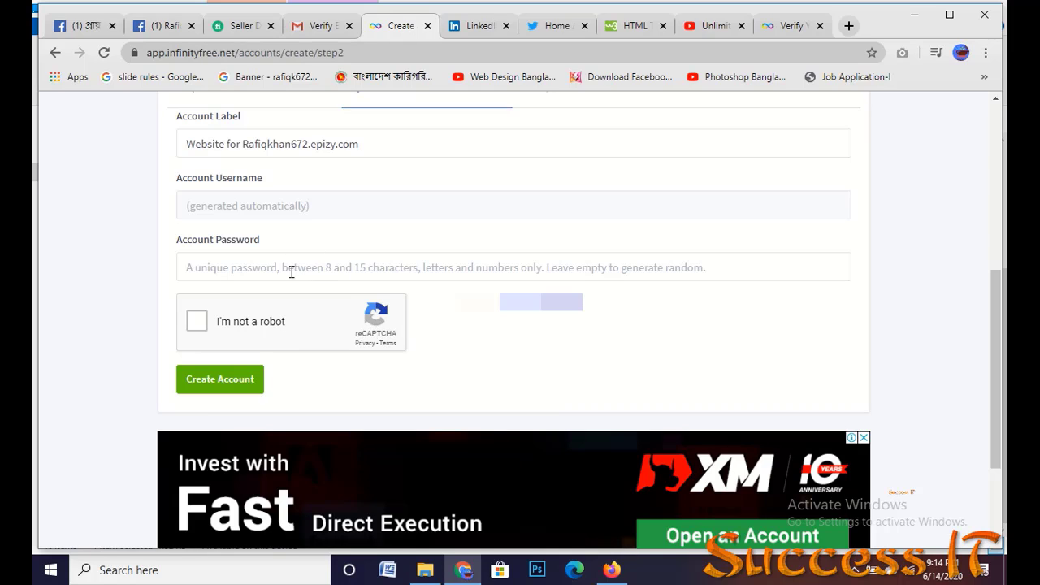
pyautogui.click(254, 271)
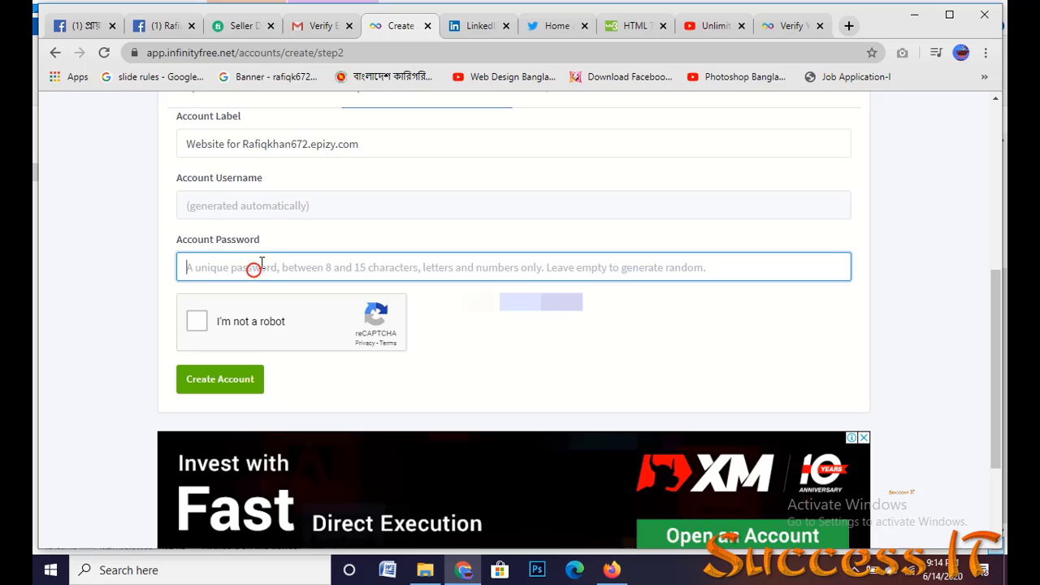
pyautogui.click(251, 203)
pyautogui.click(220, 274)
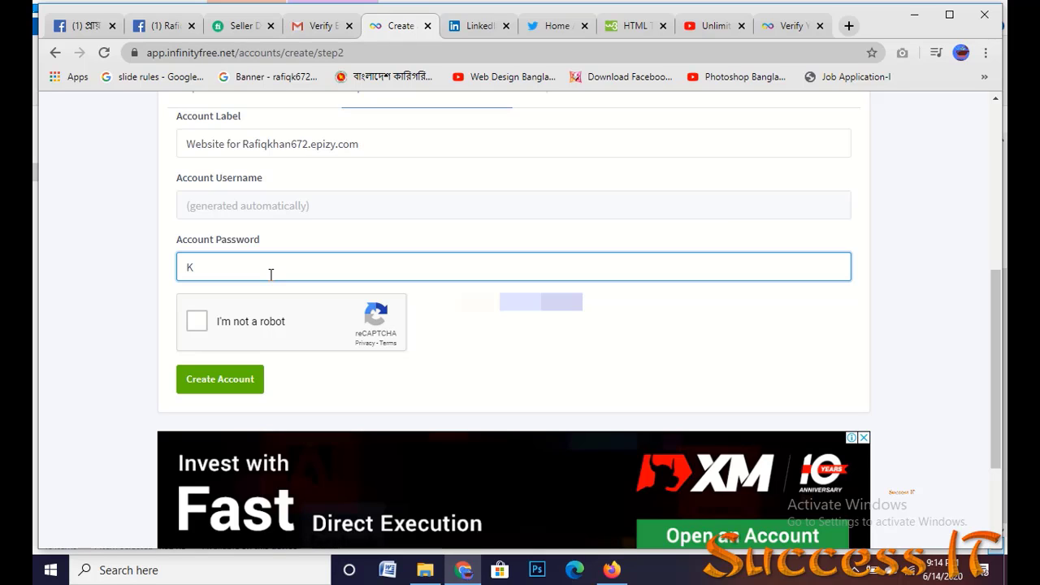
# Pass the not-a-robot check and create the hosting account.
pyautogui.click(198, 322)
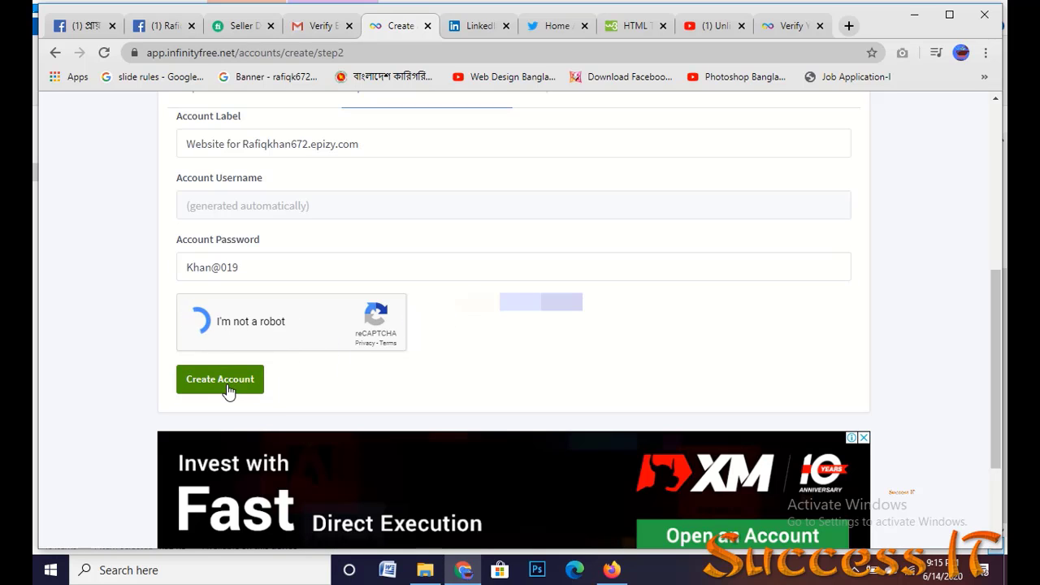
pyautogui.scroll(-2, 796, 229)
pyautogui.scroll(7, 668, 257)
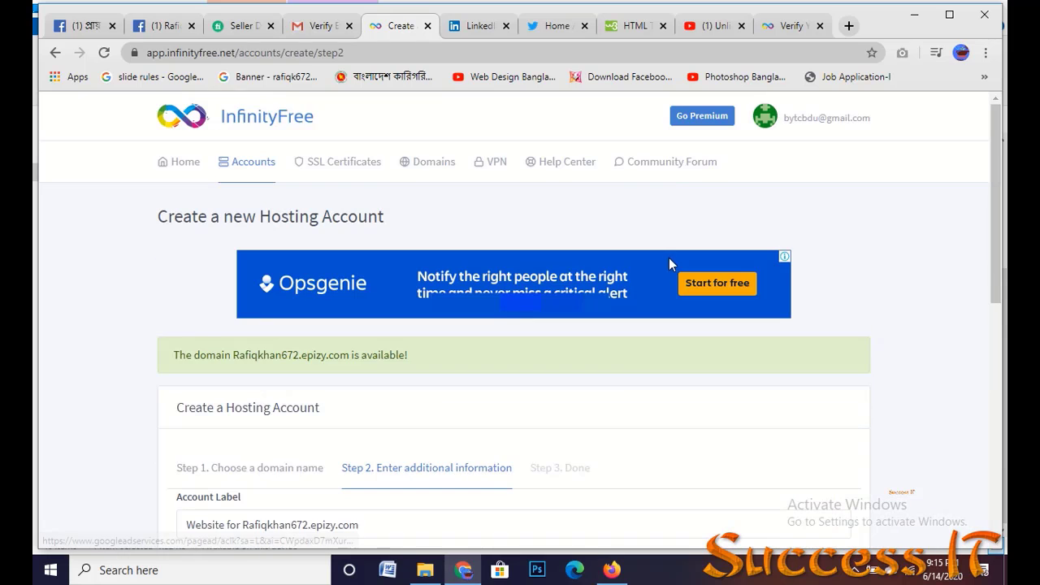
pyautogui.scroll(-4, 494, 314)
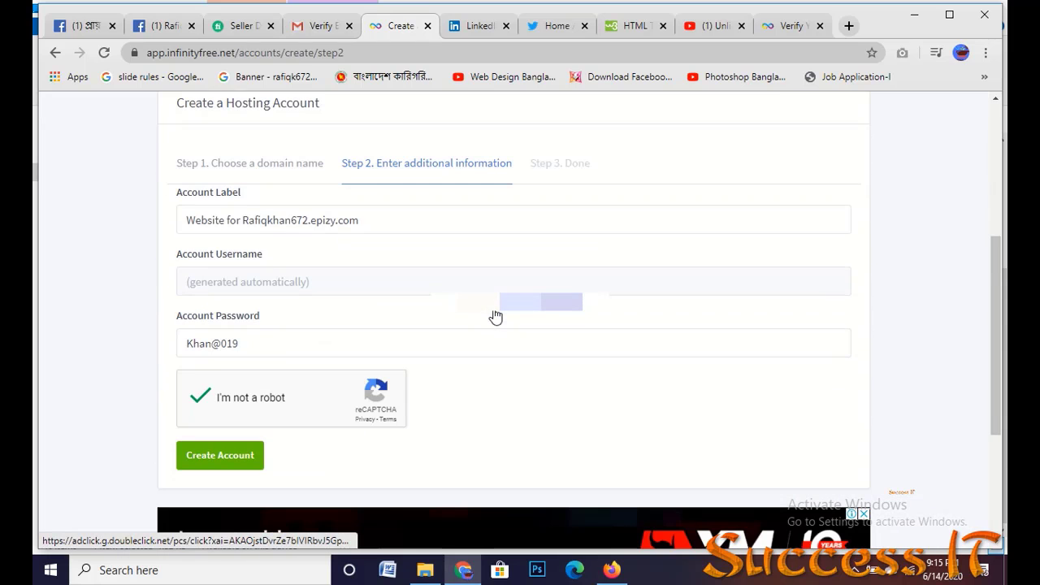
pyautogui.click(223, 460)
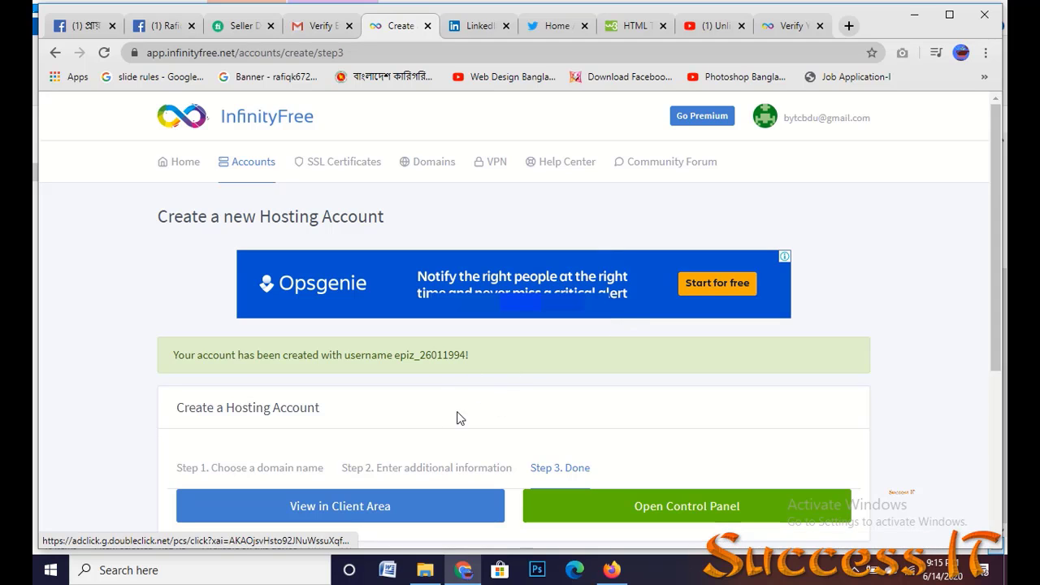
# Open the new hosting account's control panel from the Step 3 buttons.
pyautogui.scroll(-1, 442, 430)
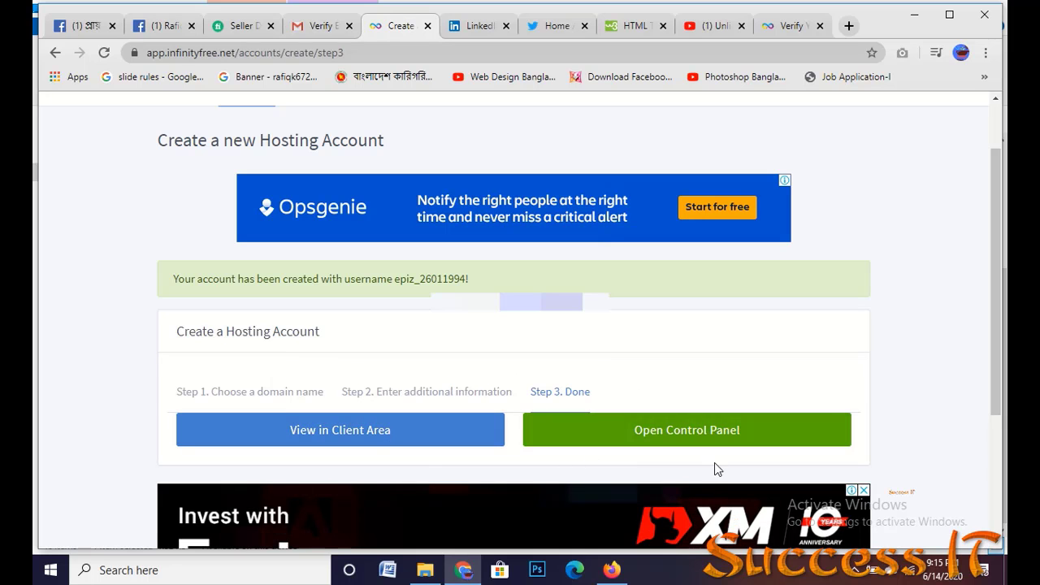
pyautogui.scroll(-2, 576, 460)
pyautogui.scroll(2, 576, 460)
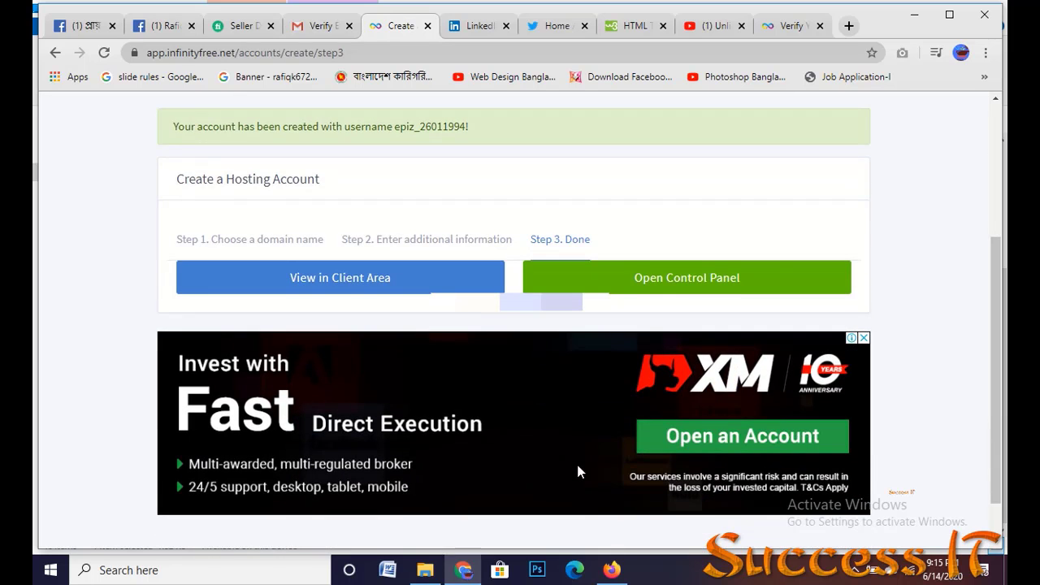
pyautogui.scroll(-2, 568, 476)
pyautogui.scroll(-1, 701, 485)
pyautogui.scroll(3, 696, 478)
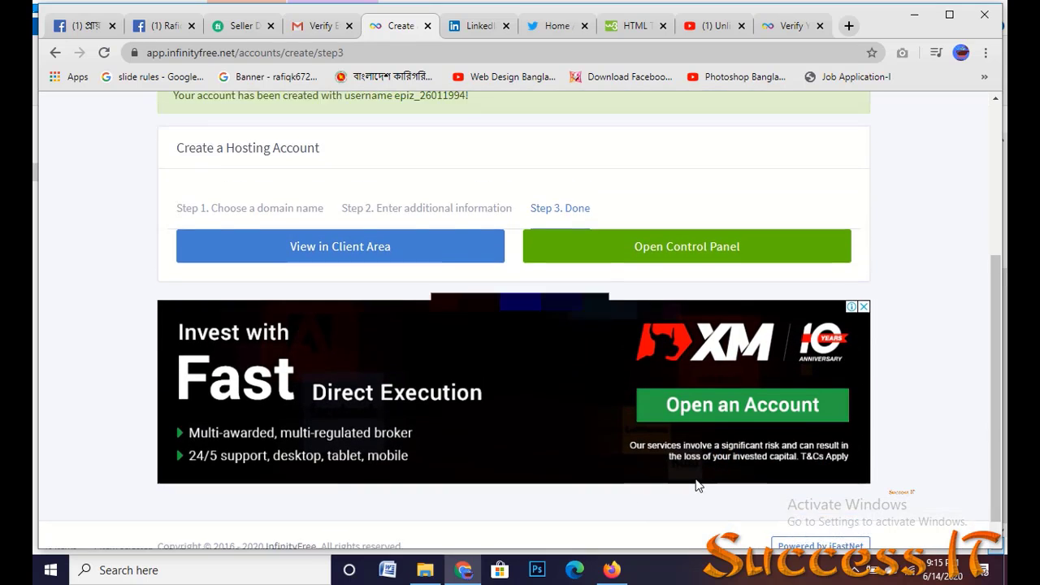
pyautogui.scroll(-2, 690, 406)
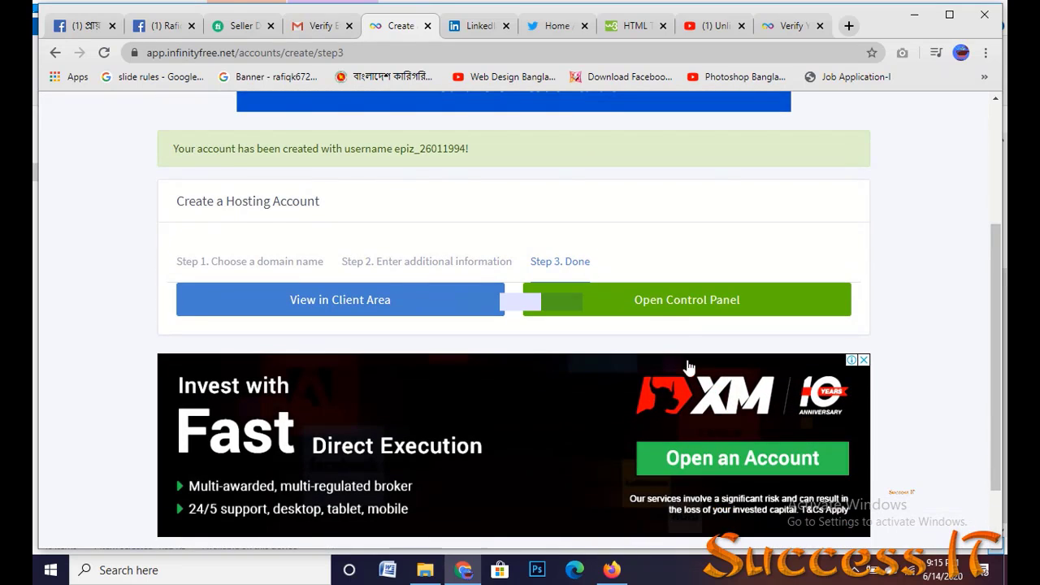
pyautogui.click(670, 306)
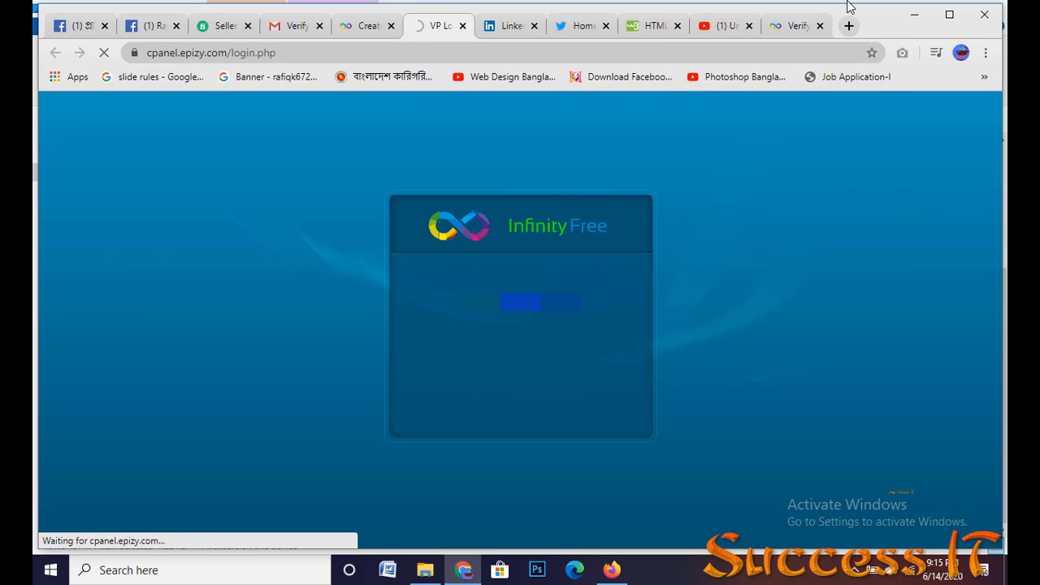
# Check the accounts list showing the new account pending, then return to the control panel tab.
pyautogui.click(788, 27)
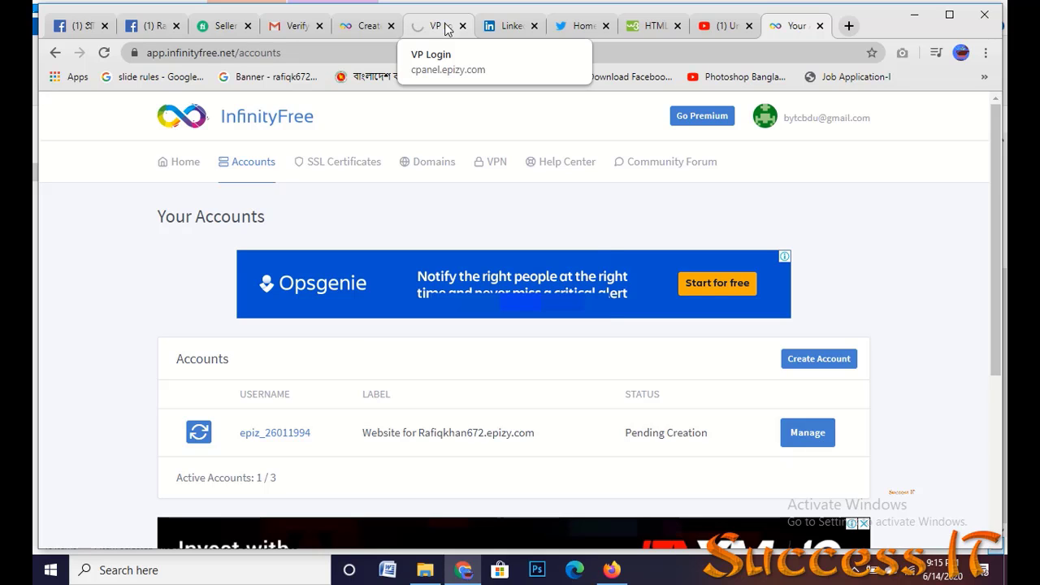
pyautogui.click(446, 30)
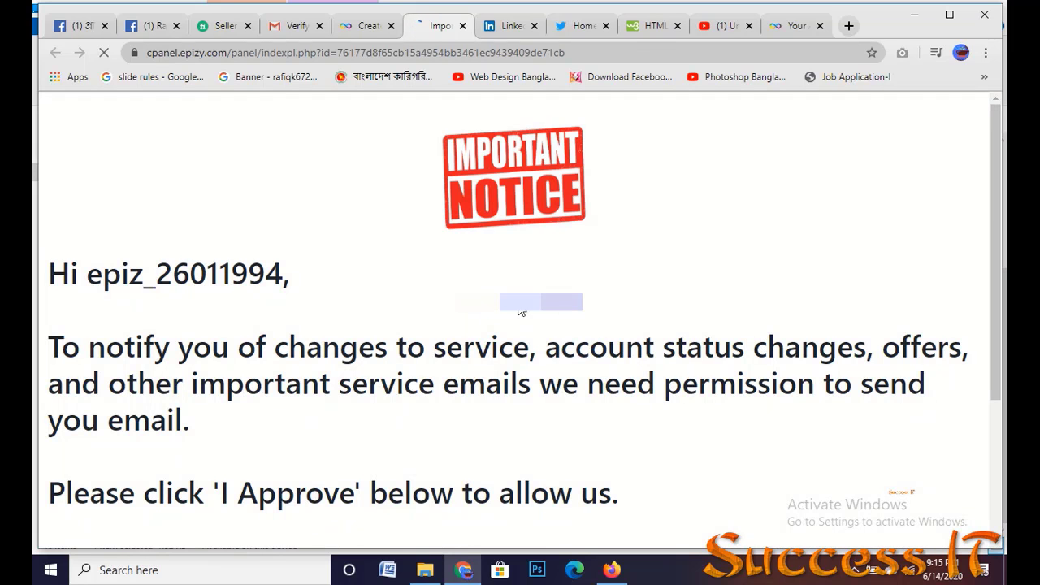
# Accept the service-email Important Notice with I Approve to load the dashboard.
pyautogui.scroll(-3, 519, 309)
pyautogui.scroll(-1, 517, 313)
pyautogui.scroll(-3, 455, 279)
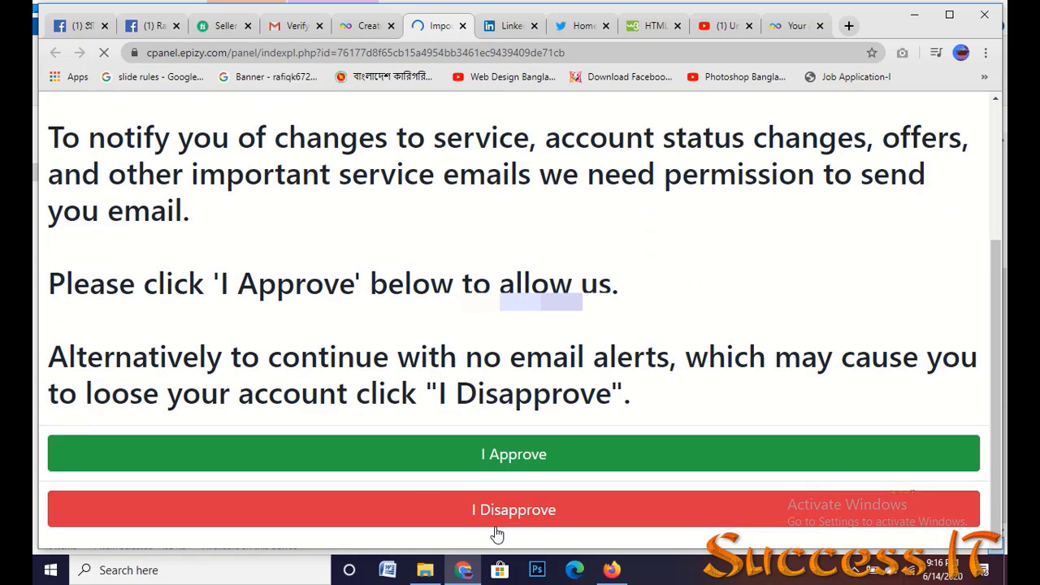
pyautogui.click(512, 454)
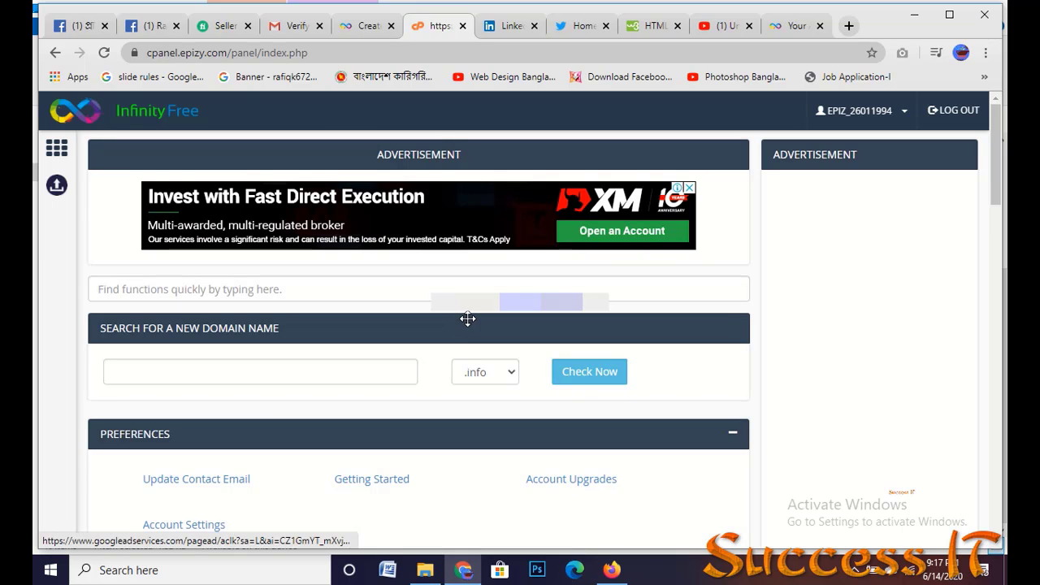
# Close the XM advertisement and look over the upper control panel sections.
pyautogui.click(688, 188)
pyautogui.scroll(-7, 521, 309)
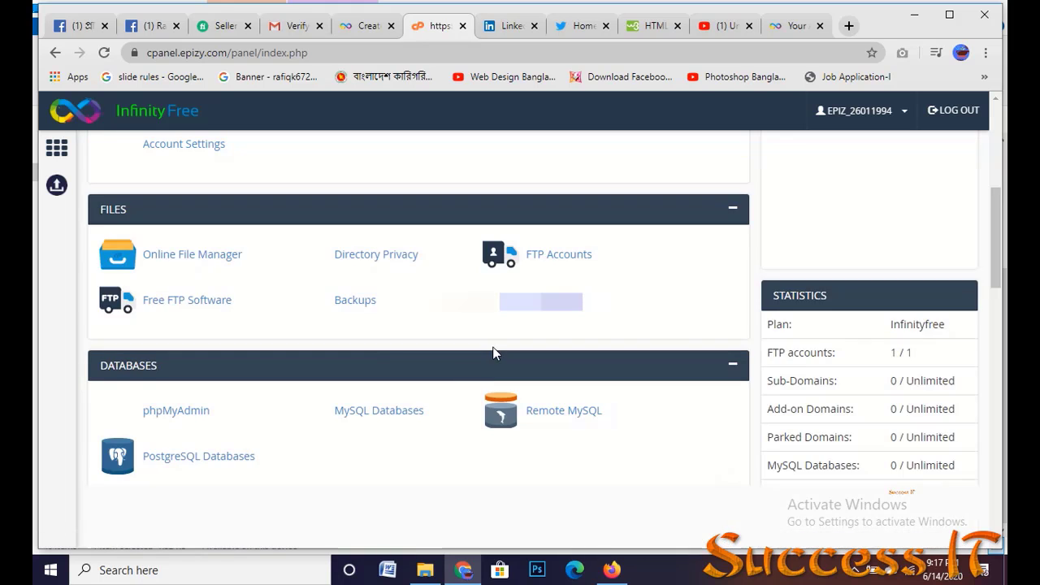
pyautogui.scroll(3, 353, 499)
pyautogui.scroll(4, 405, 391)
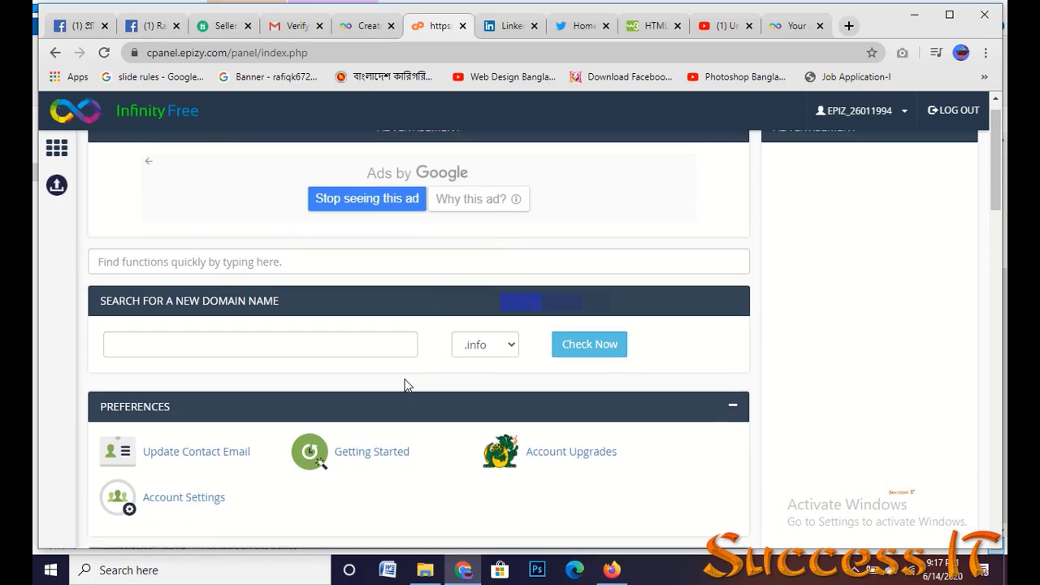
pyautogui.scroll(-1, 490, 351)
pyautogui.scroll(1, 479, 353)
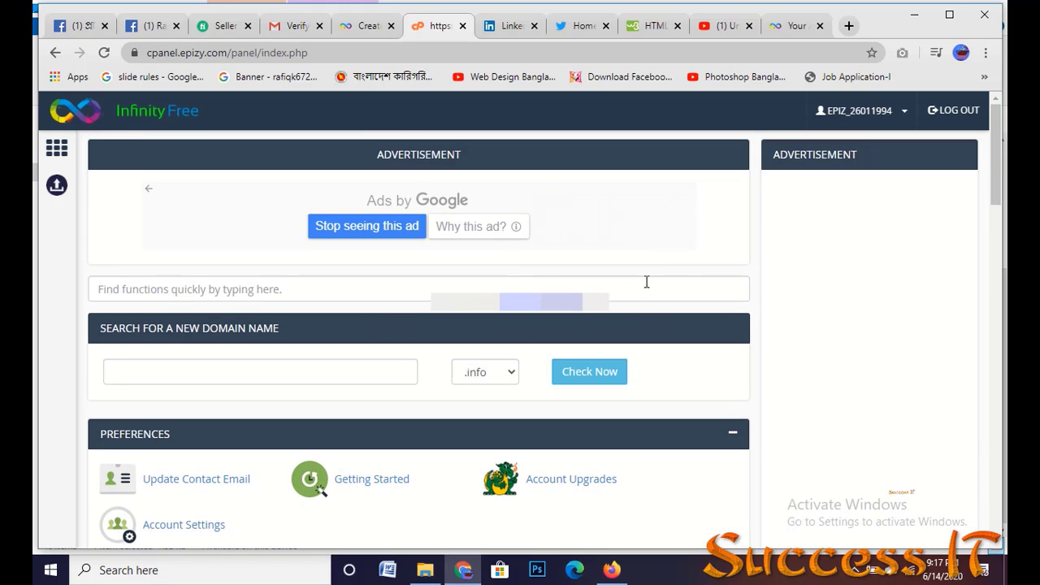
pyautogui.scroll(-3, 631, 337)
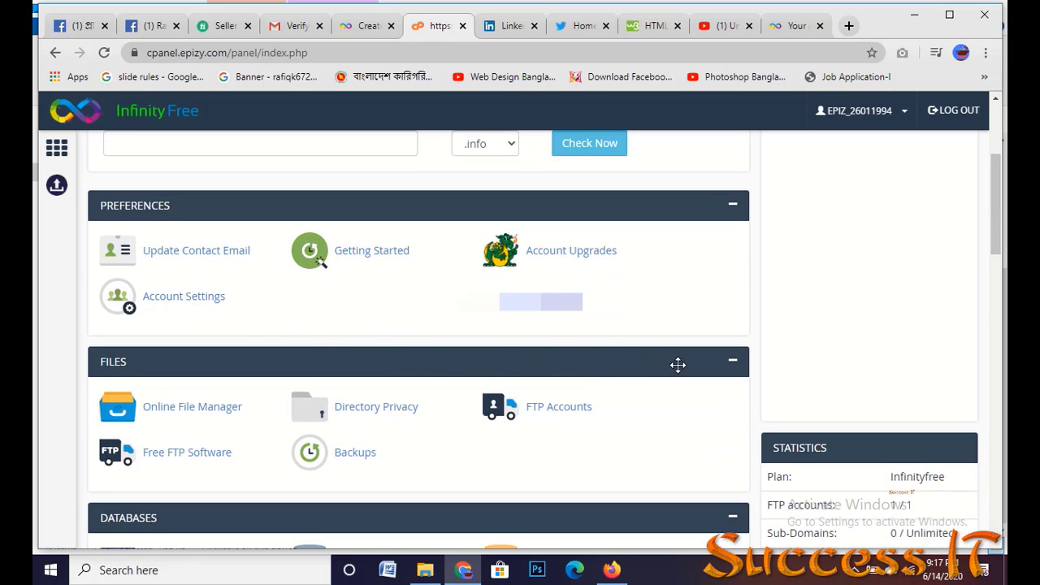
pyautogui.scroll(-4, 592, 361)
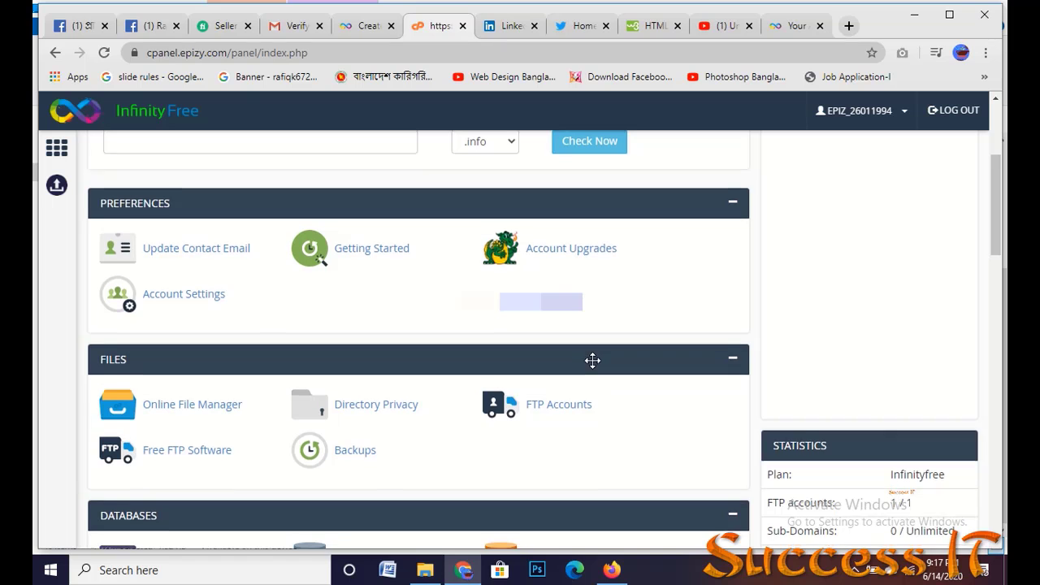
pyautogui.scroll(2, 591, 359)
pyautogui.scroll(3, 255, 295)
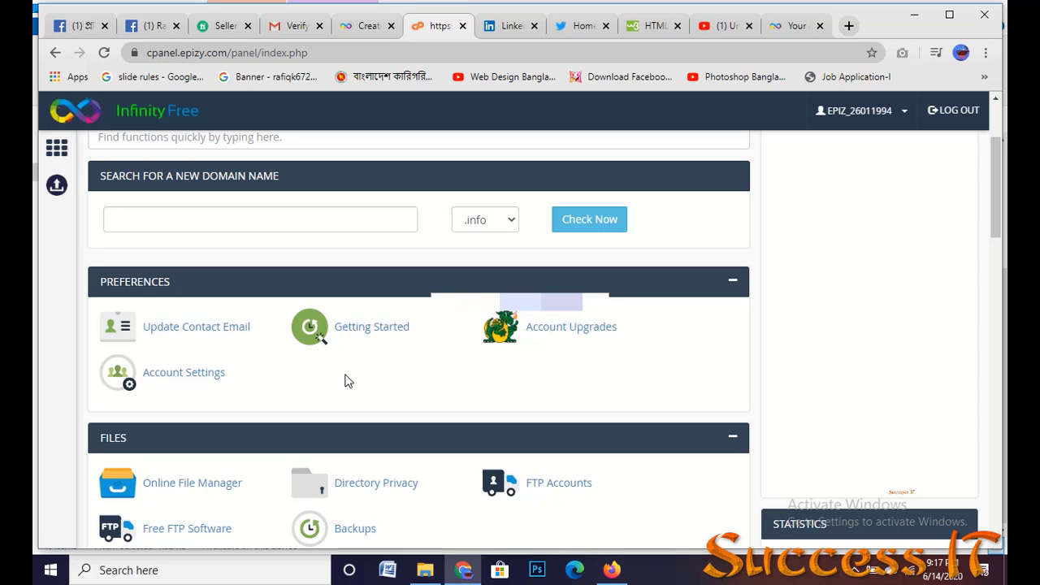
# Review the remaining sections and account statistics, then go back to the previous control panel page.
pyautogui.scroll(-1, 386, 378)
pyautogui.scroll(-5, 423, 382)
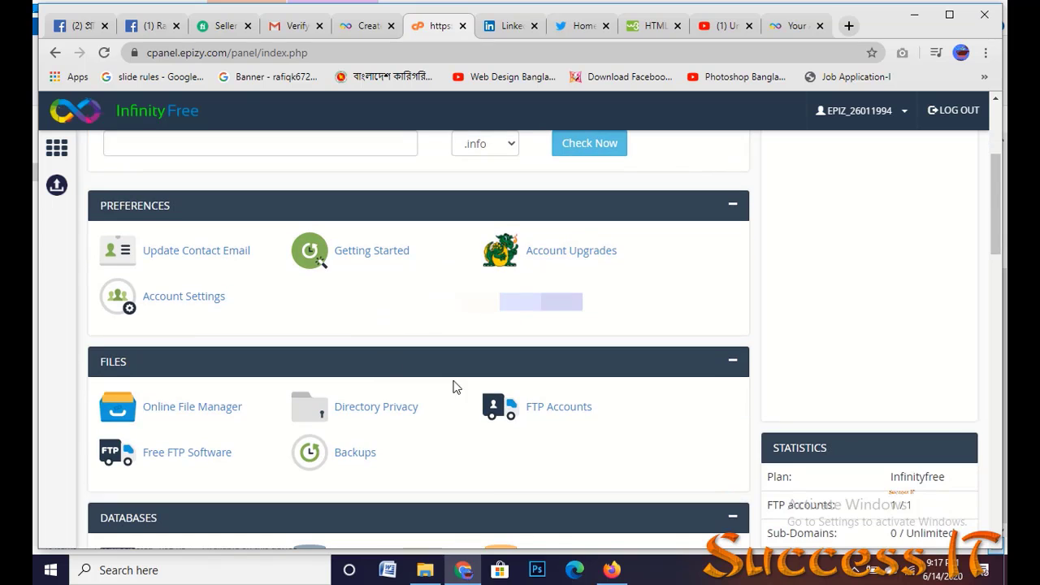
pyautogui.scroll(3, 951, 365)
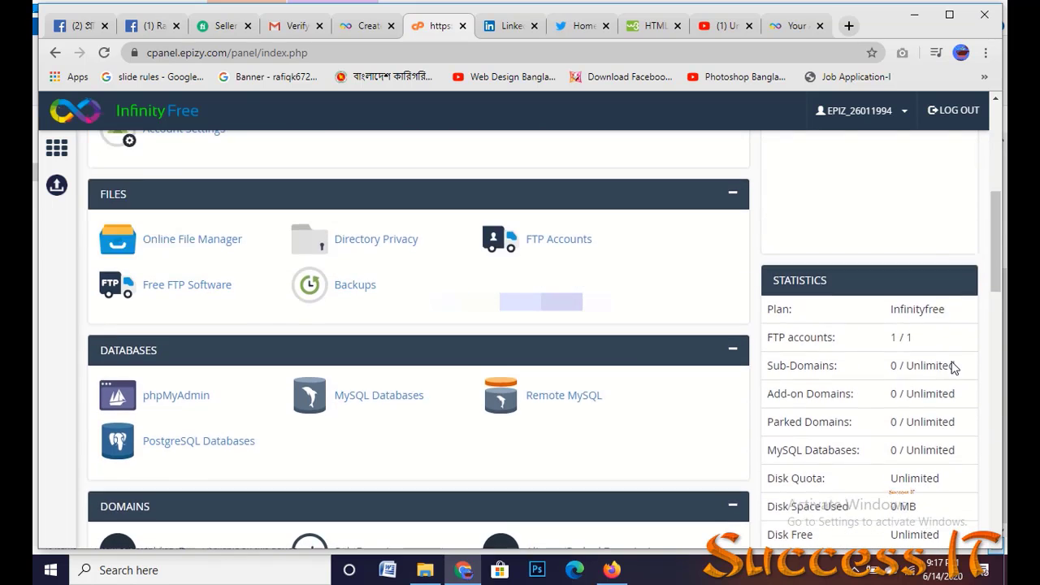
pyautogui.scroll(-1, 878, 429)
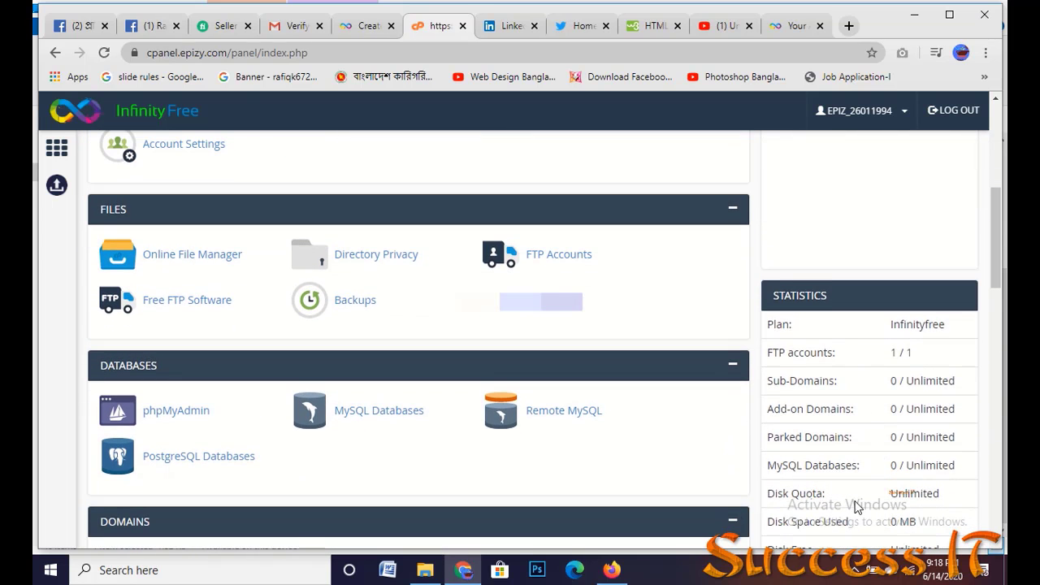
pyautogui.scroll(-4, 861, 471)
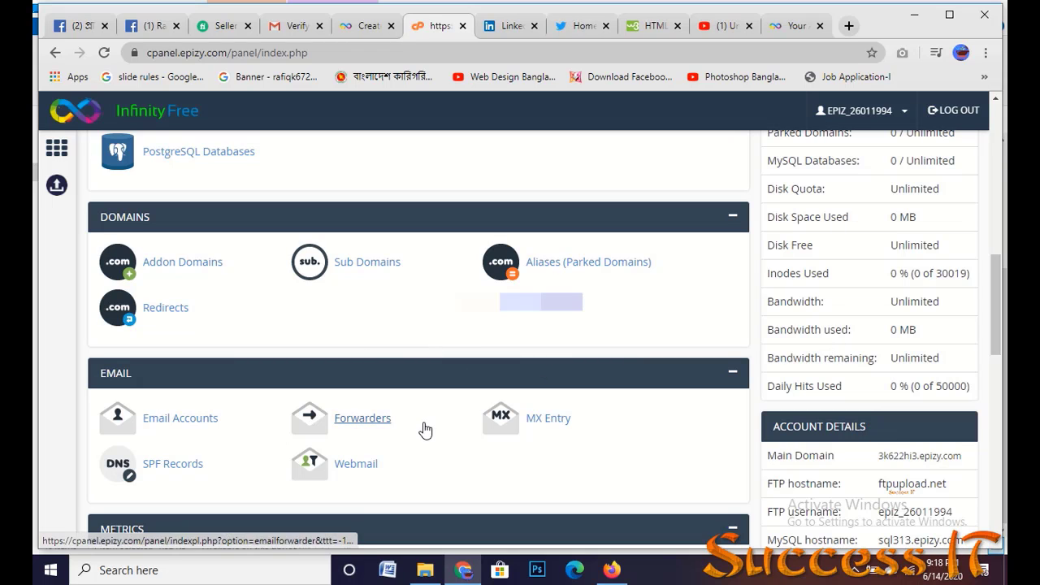
pyautogui.scroll(-5, 667, 325)
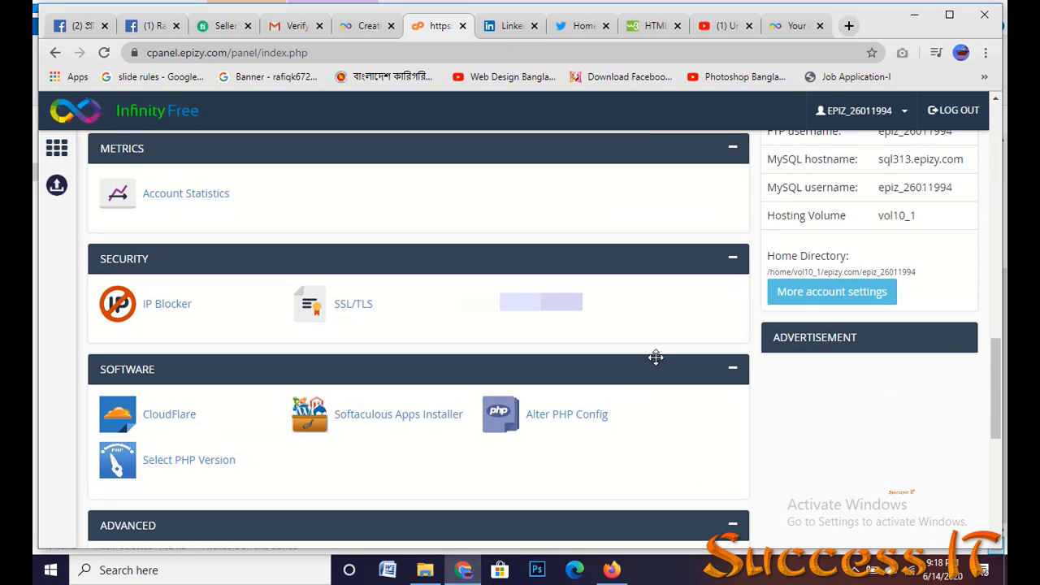
pyautogui.scroll(2, 621, 398)
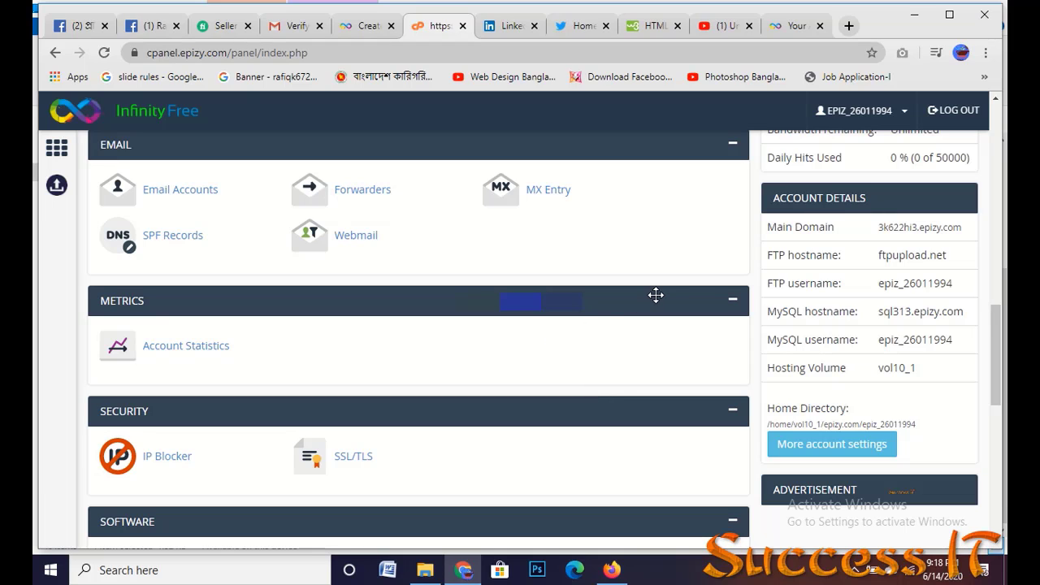
pyautogui.scroll(-4, 455, 333)
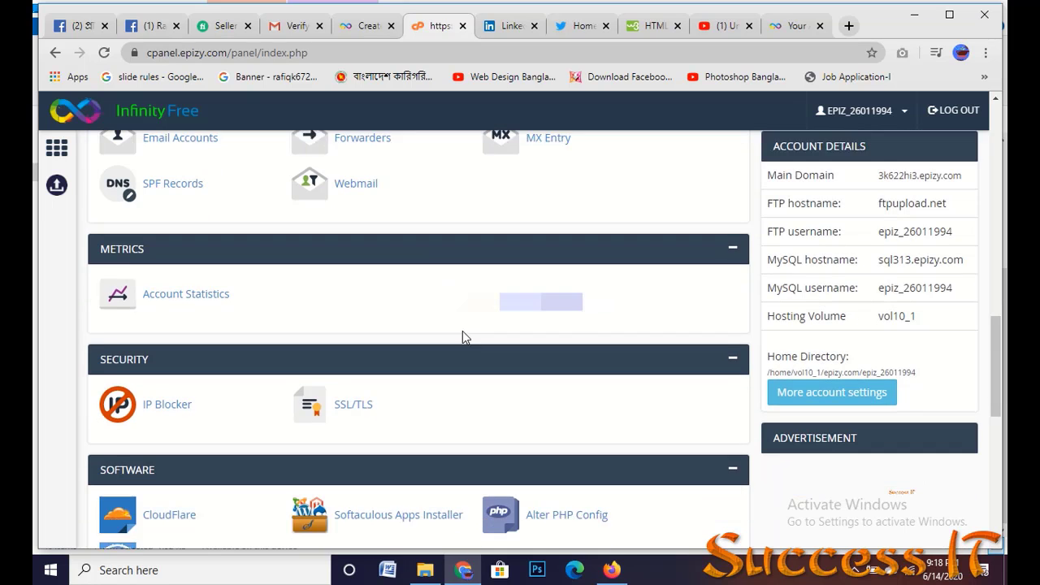
pyautogui.scroll(1, 845, 362)
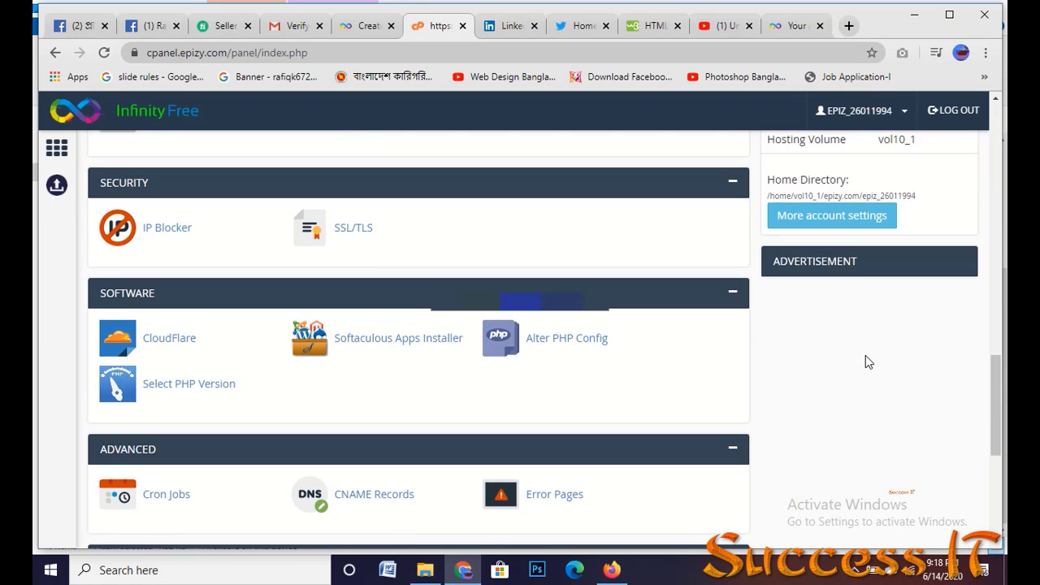
pyautogui.hotkey('alt', 'Left')
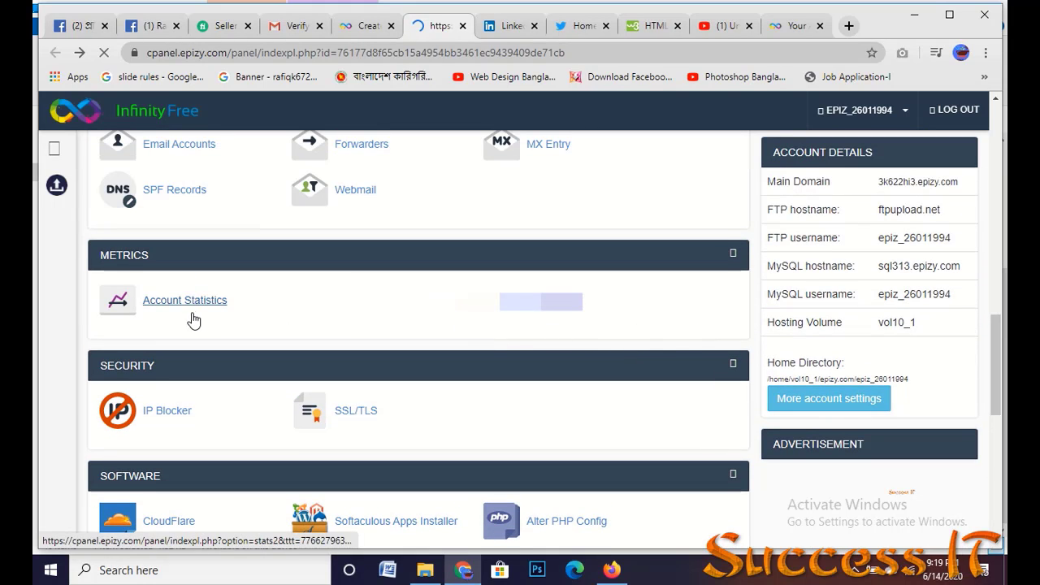
pyautogui.scroll(1, 203, 317)
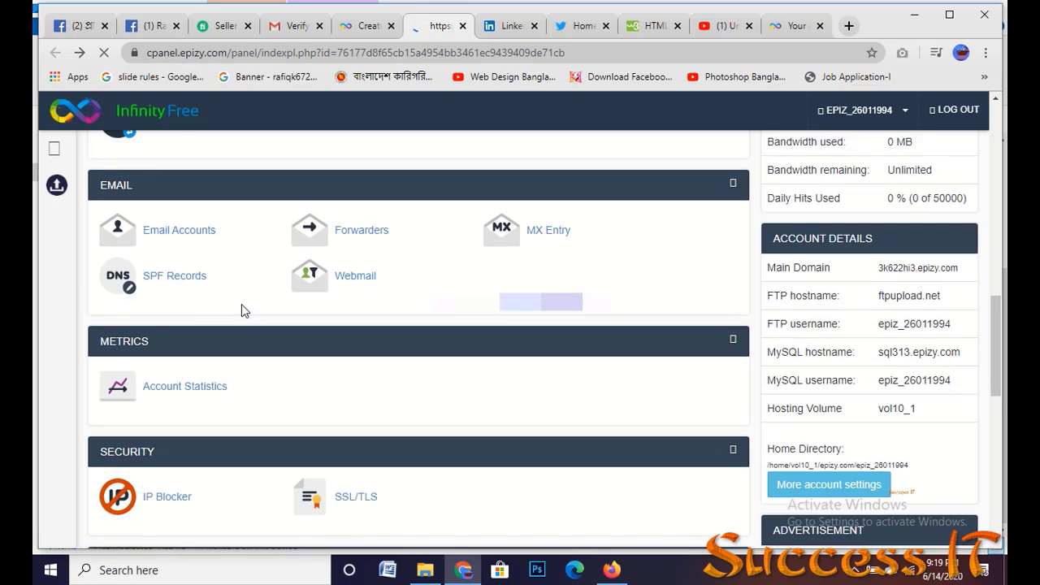
# Open Email Accounts from the EMAIL section and read its no-longer-supported notice.
pyautogui.scroll(1, 241, 306)
pyautogui.click(174, 297)
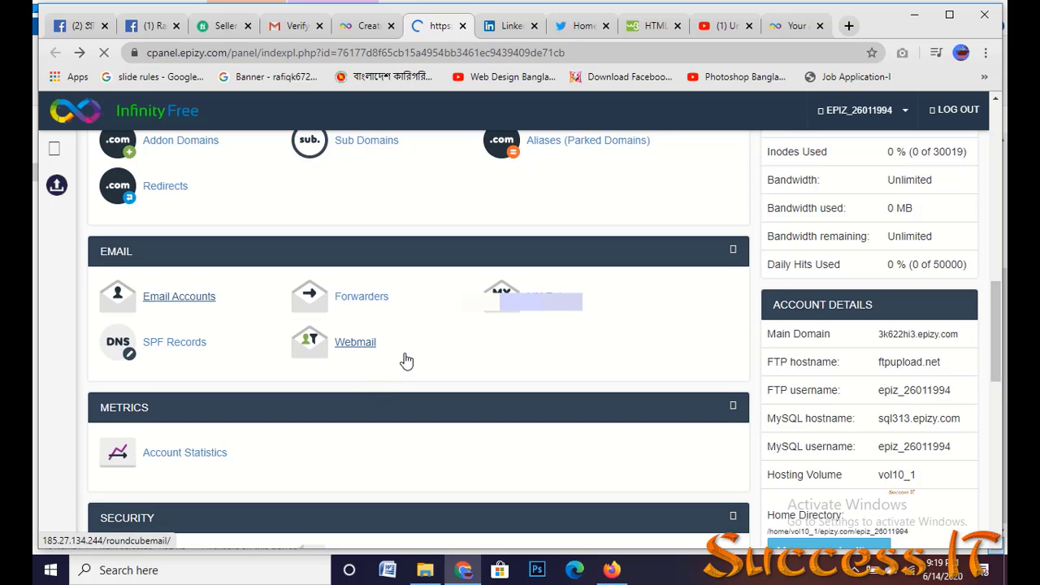
pyautogui.scroll(-1, 407, 360)
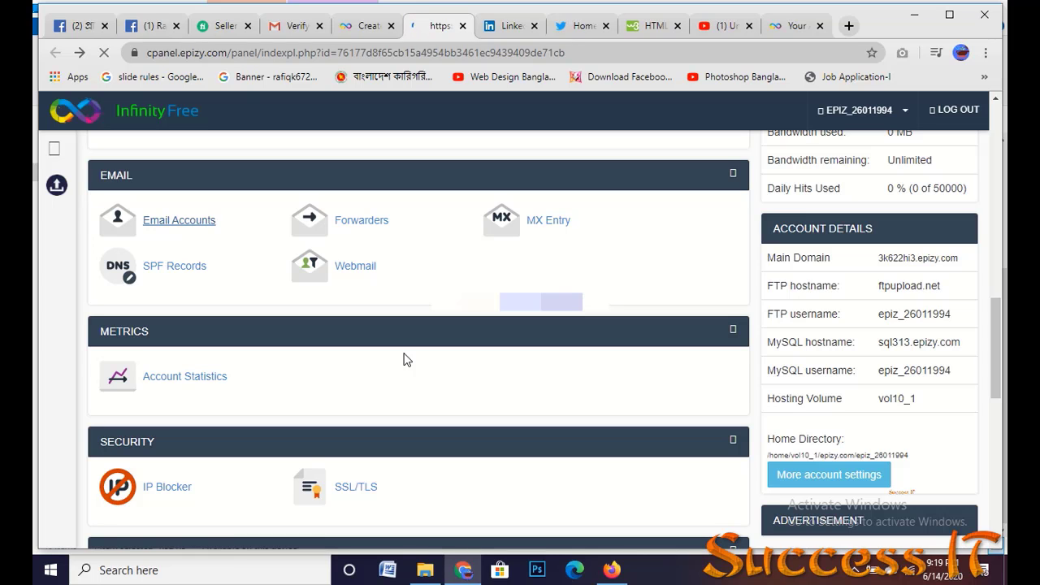
pyautogui.scroll(8, 407, 360)
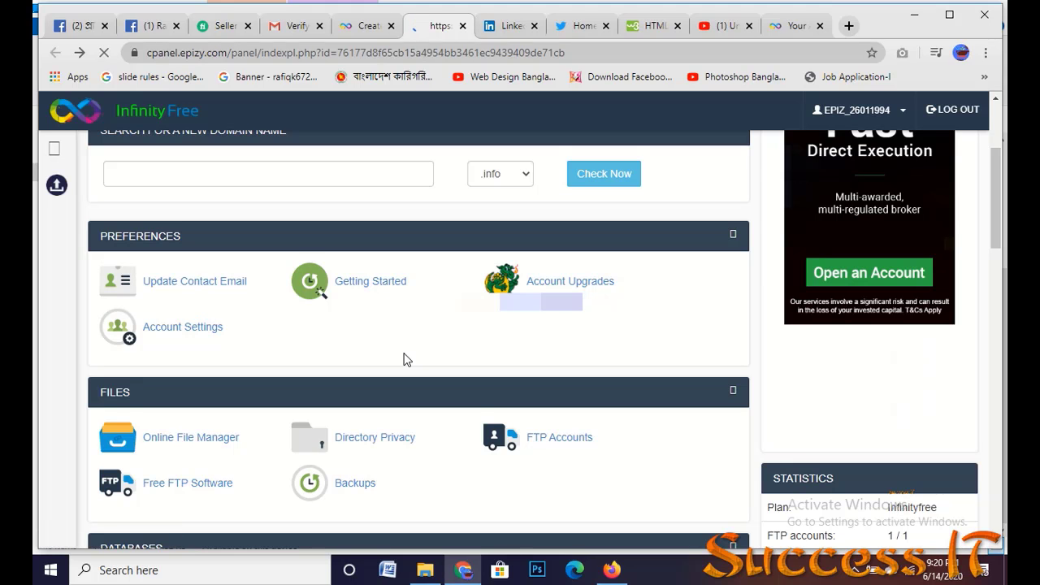
pyautogui.scroll(1, 406, 359)
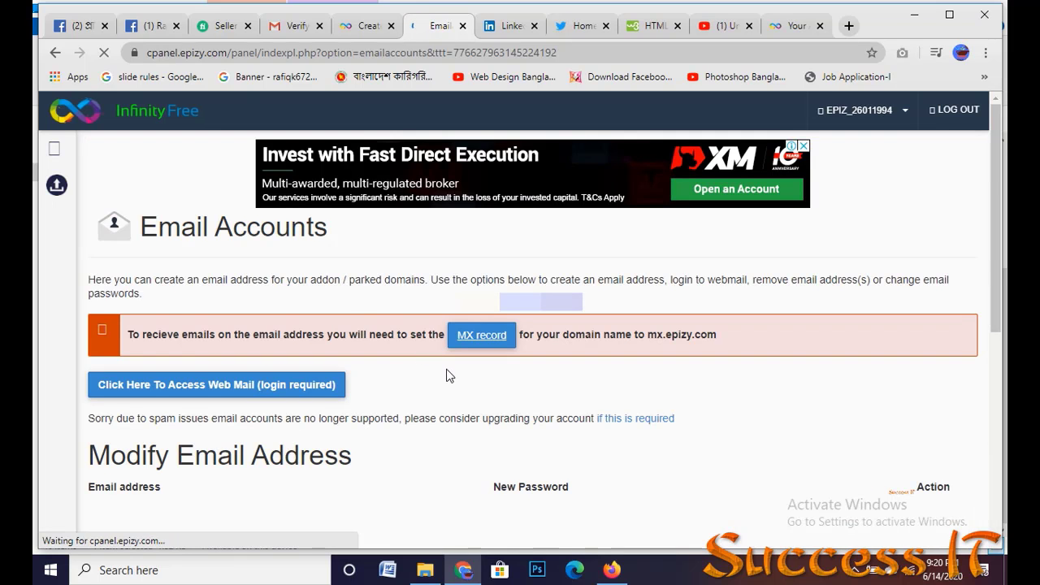
# Close the banner ad and read through the Email Accounts page notes.
pyautogui.click(803, 146)
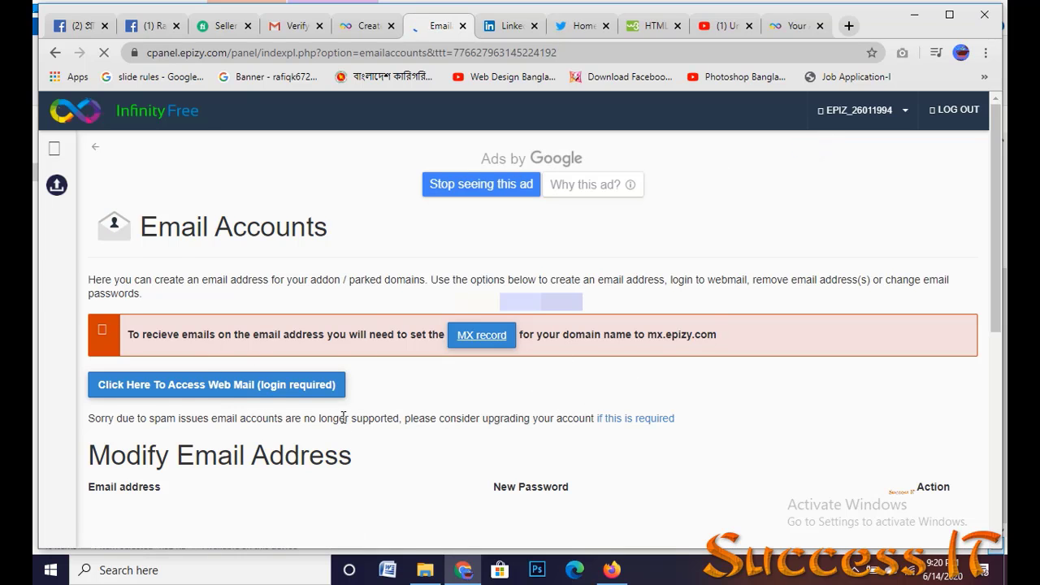
pyautogui.scroll(-1, 343, 417)
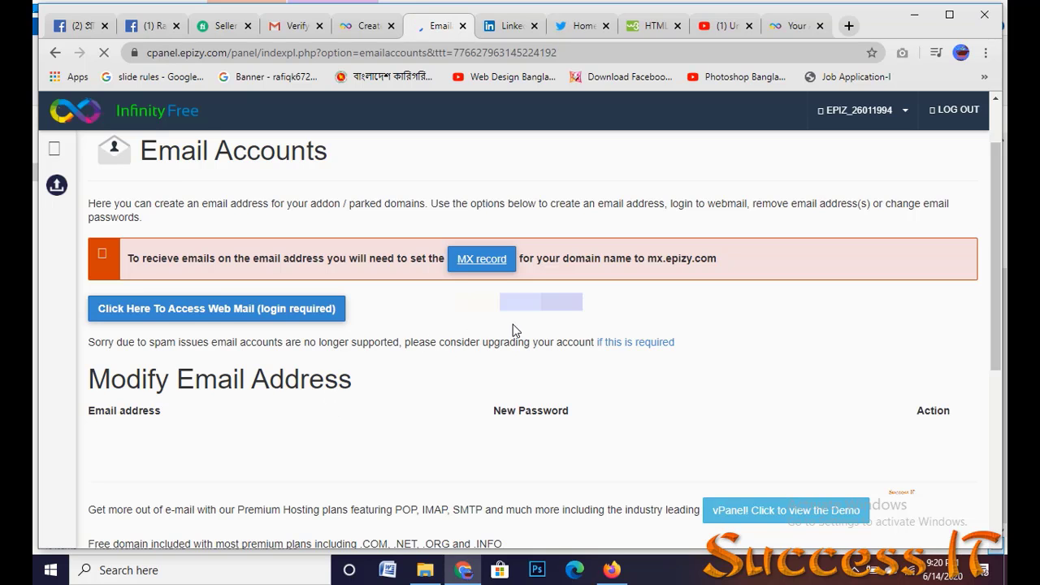
pyautogui.scroll(-1, 390, 402)
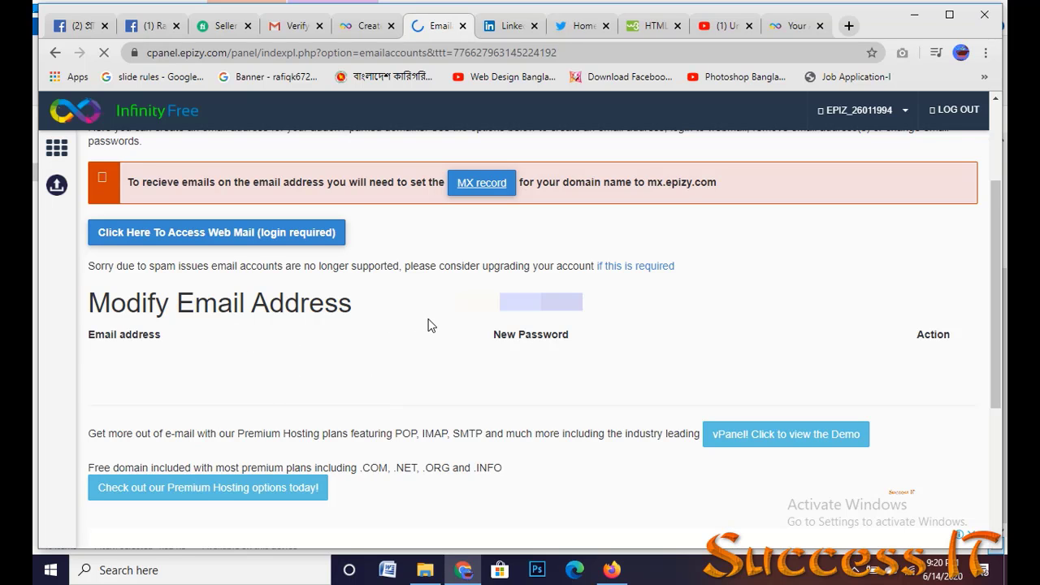
pyautogui.scroll(-1, 428, 326)
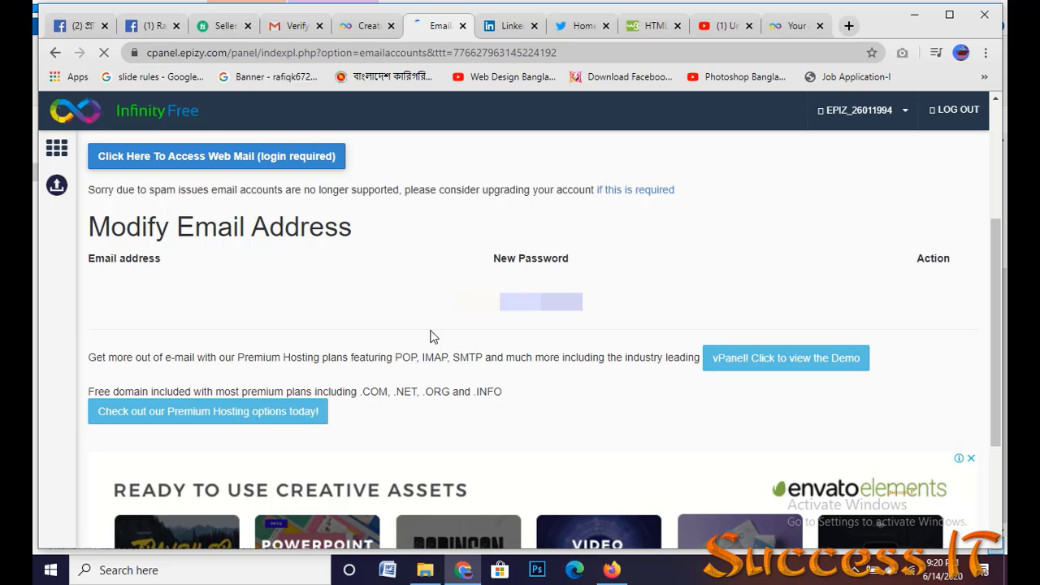
pyautogui.scroll(1, 406, 336)
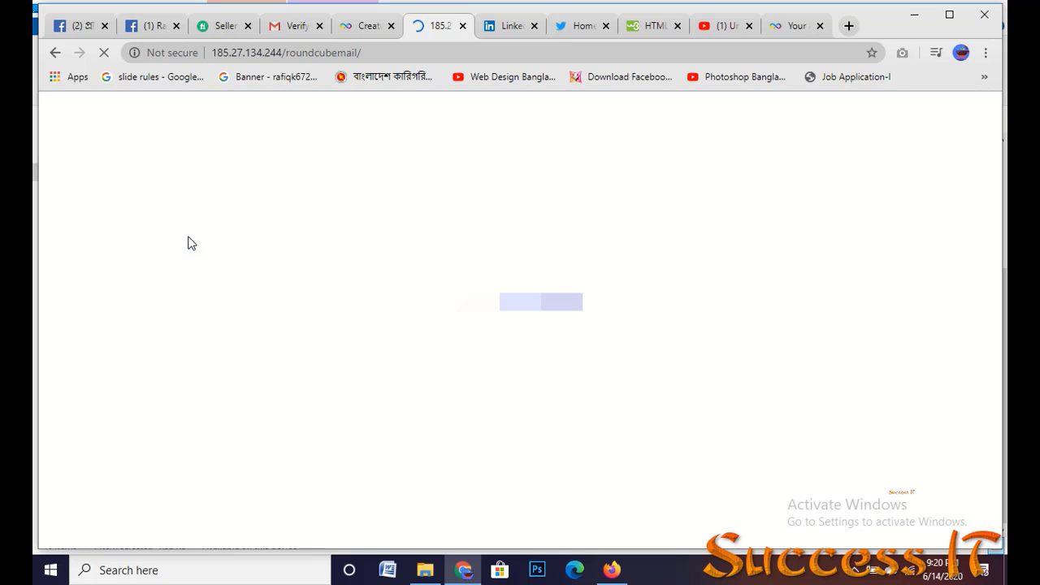
# Go back from the loading roundcubemail page to the Email Accounts page.
pyautogui.click(56, 54)
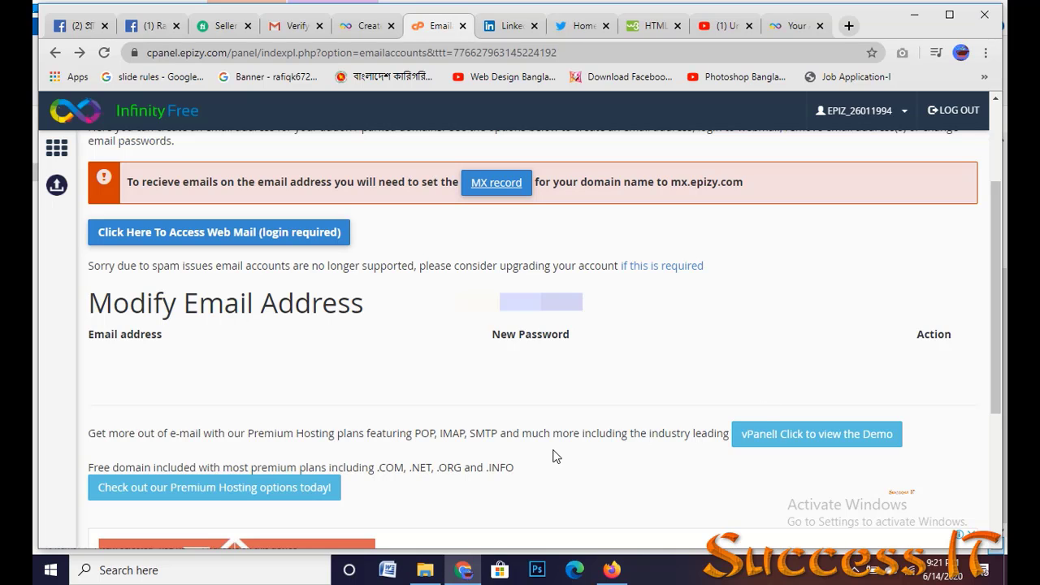
# Follow 'Click Here To Access Web Mail (login required)' to reach the webmail login.
pyautogui.scroll(-2, 490, 377)
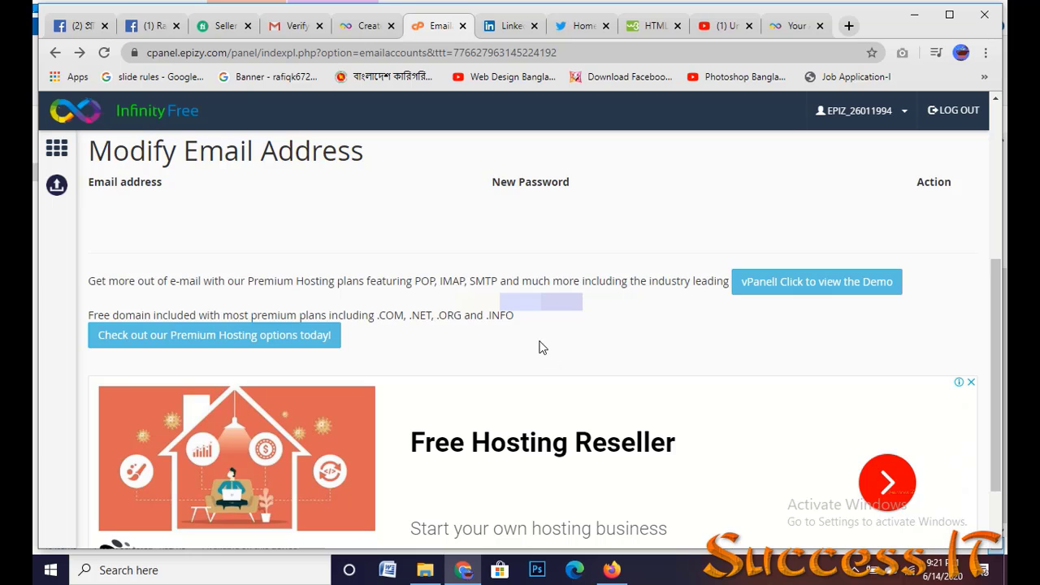
pyautogui.scroll(3, 538, 348)
pyautogui.scroll(2, 350, 323)
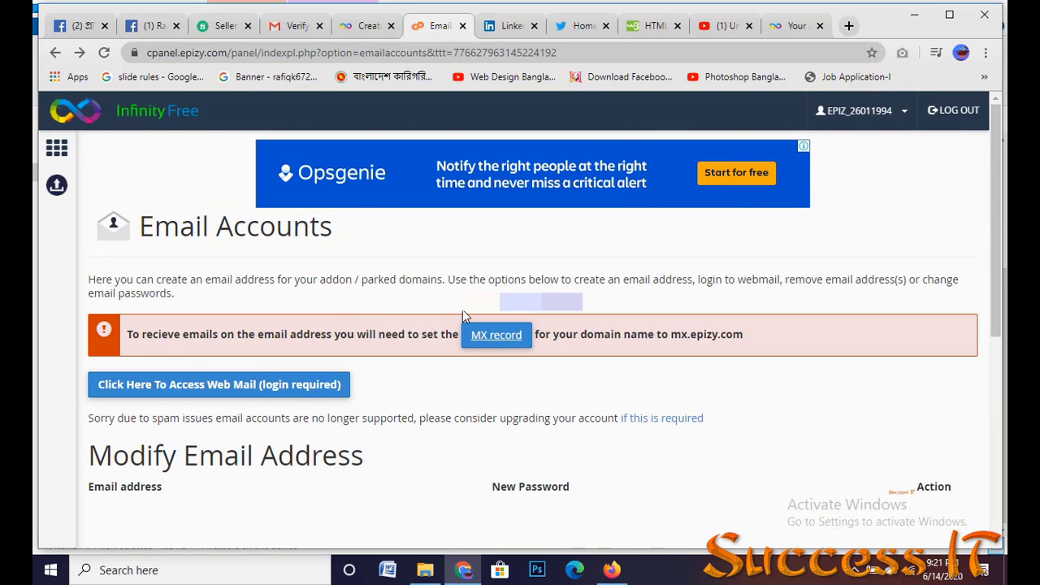
pyautogui.scroll(-4, 407, 385)
pyautogui.scroll(1, 408, 385)
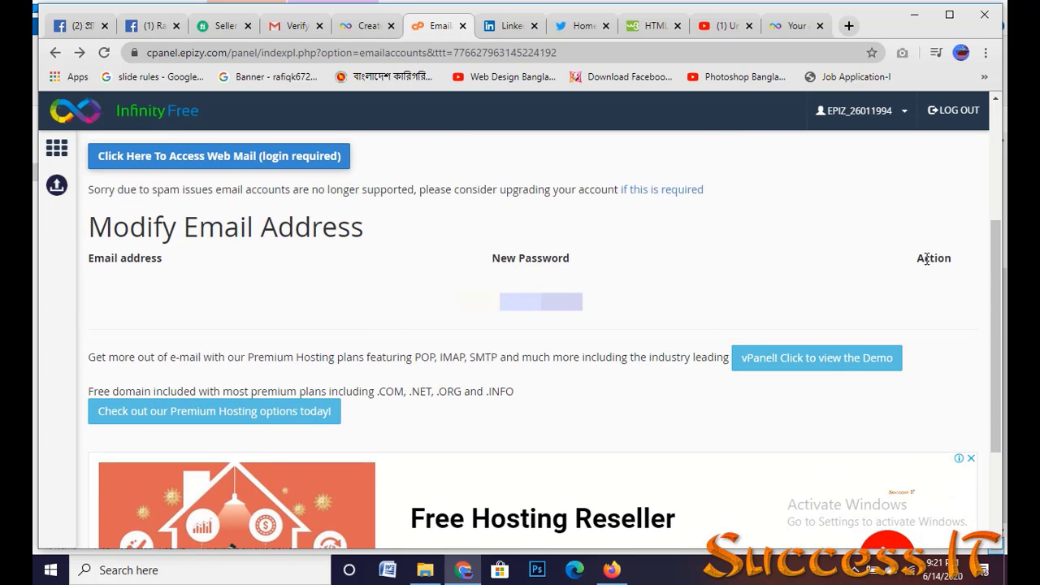
pyautogui.scroll(2, 318, 225)
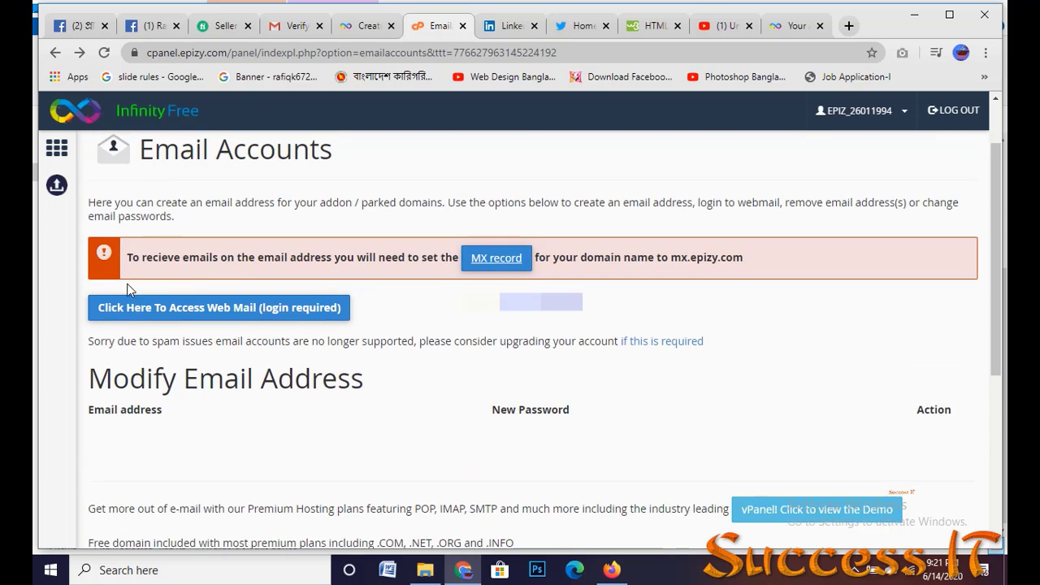
pyautogui.click(237, 312)
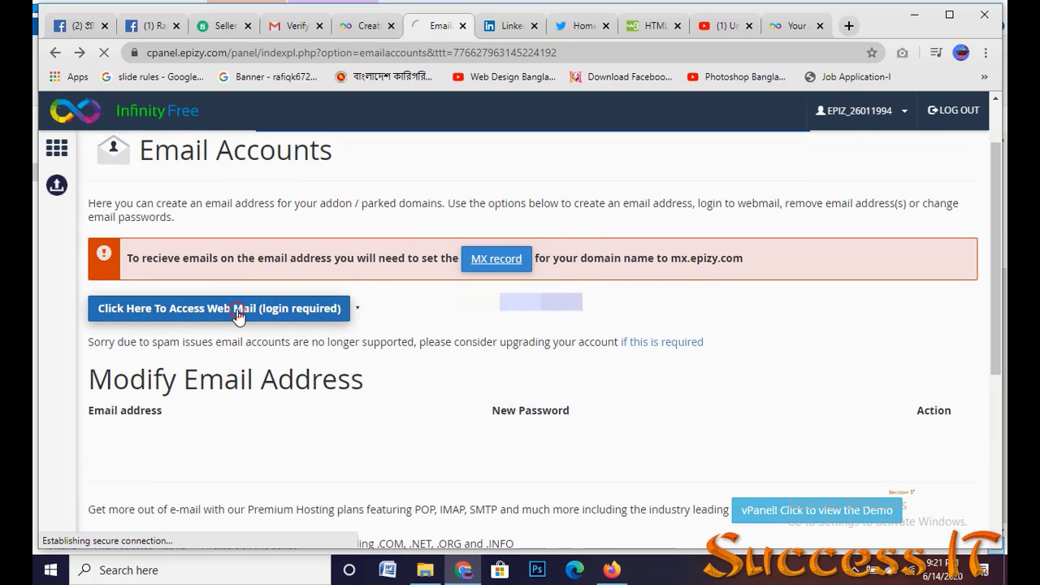